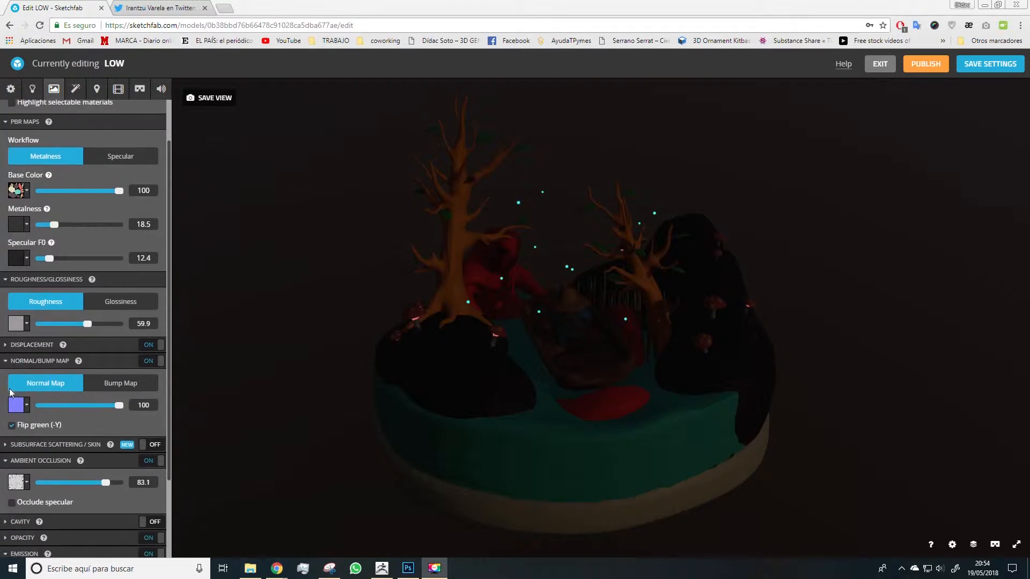
Lower the material's emission intensity to 25.2.
{"action": "scroll", "coordinate": [13, 395], "scroll_direction": "down", "scroll_amount": 2}
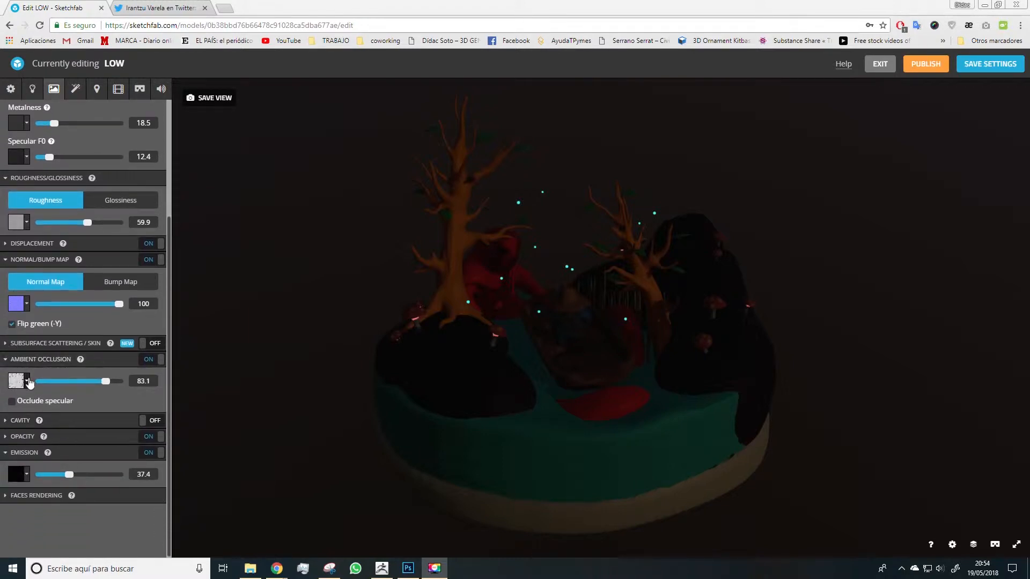
{"action": "mouse_move", "coordinate": [68, 477]}
{"action": "left_mouse_down"}
{"action": "mouse_move", "coordinate": [81, 477]}
{"action": "mouse_move", "coordinate": [59, 478]}
{"action": "left_mouse_up"}
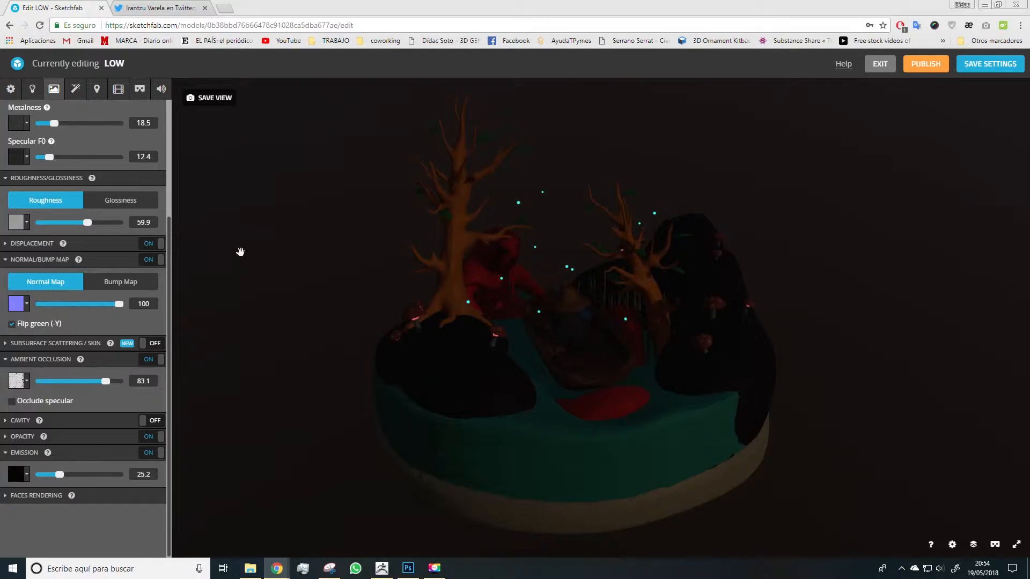
{"action": "scroll", "coordinate": [106, 310], "scroll_direction": "up", "scroll_amount": 2}
{"action": "left_click_drag", "start_coordinate": [754, 240], "coordinate": [753, 234]}
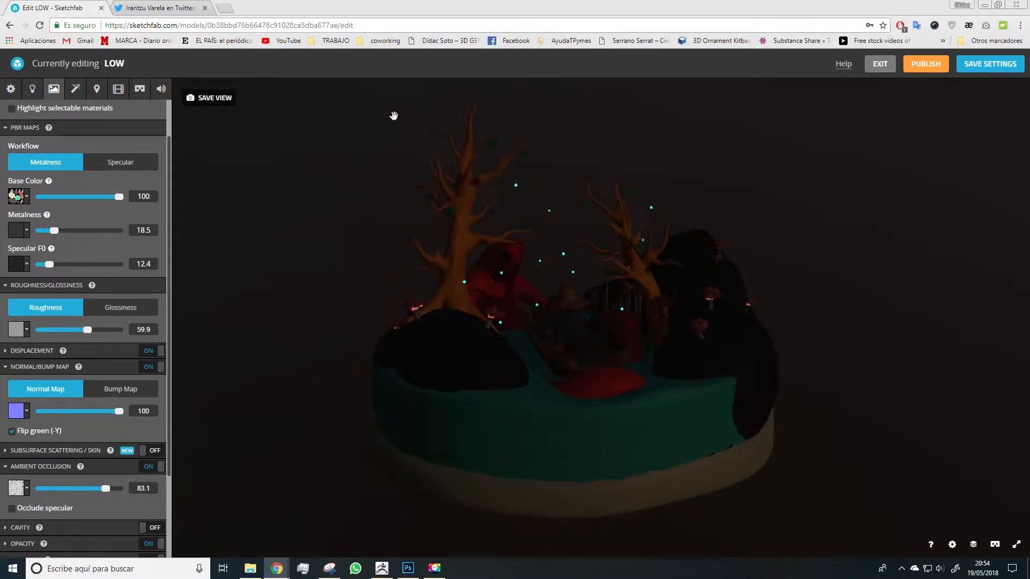
{"action": "mouse_move", "coordinate": [373, 263]}
{"action": "left_mouse_down"}
{"action": "mouse_move", "coordinate": [358, 271]}
{"action": "mouse_move", "coordinate": [368, 273]}
{"action": "left_mouse_up"}
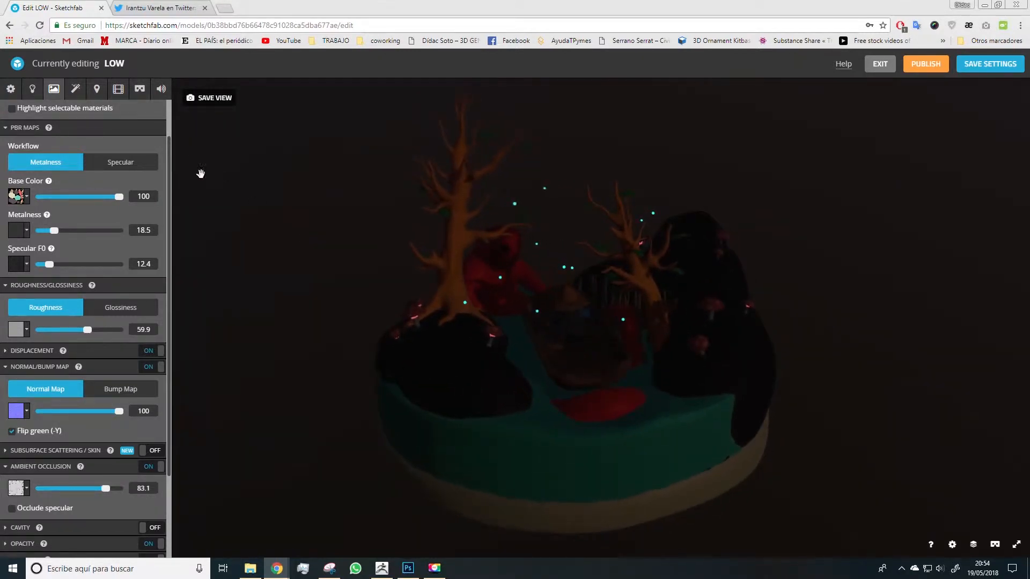
Try the Milkyway lighting environment and replace it with Gdansk shipyard buildings.
{"action": "left_click", "coordinate": [33, 93]}
{"action": "scroll", "coordinate": [77, 395], "scroll_direction": "down", "scroll_amount": 1}
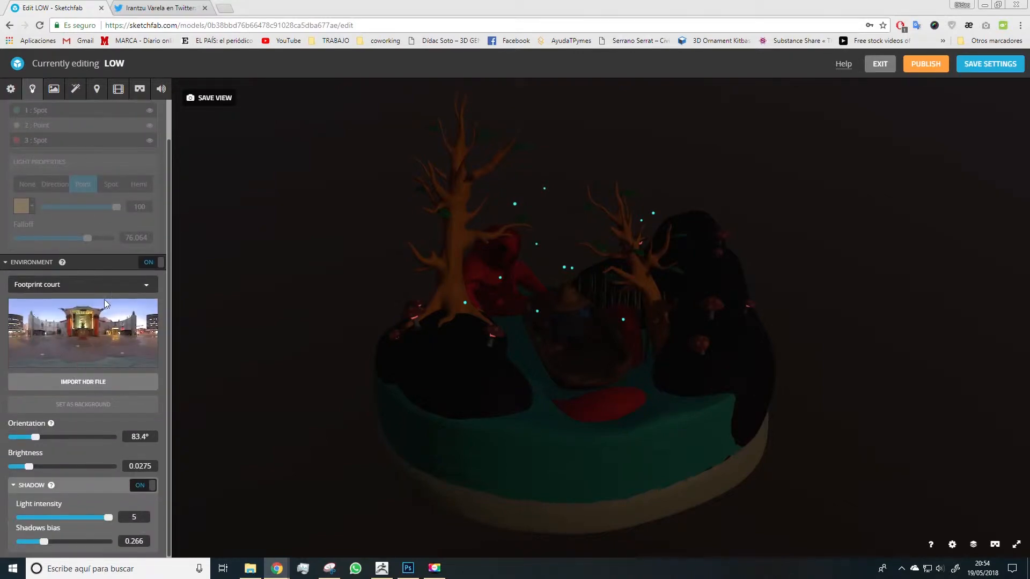
{"action": "left_click", "coordinate": [107, 285]}
{"action": "left_click", "coordinate": [88, 352]}
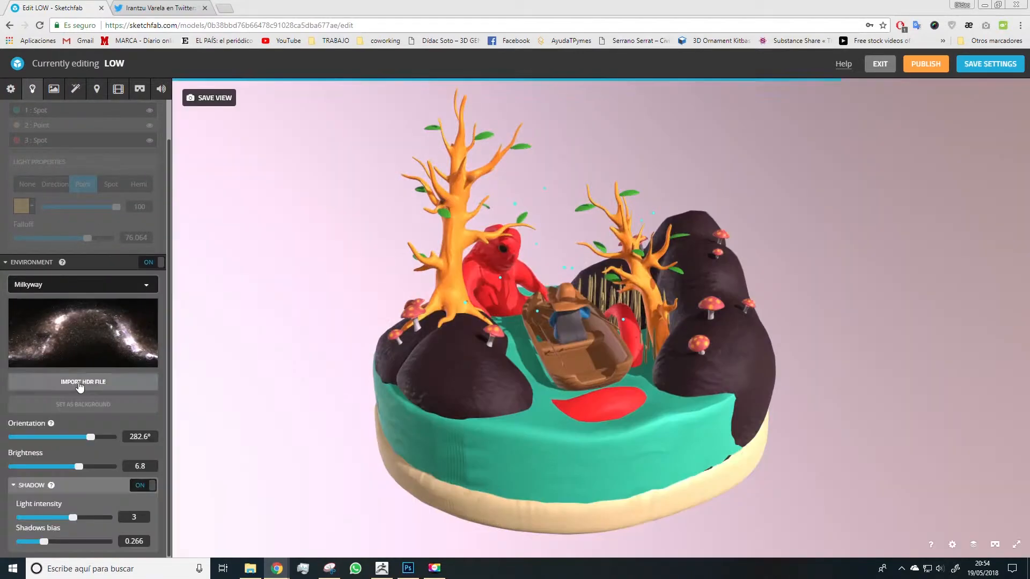
{"action": "left_click", "coordinate": [107, 283]}
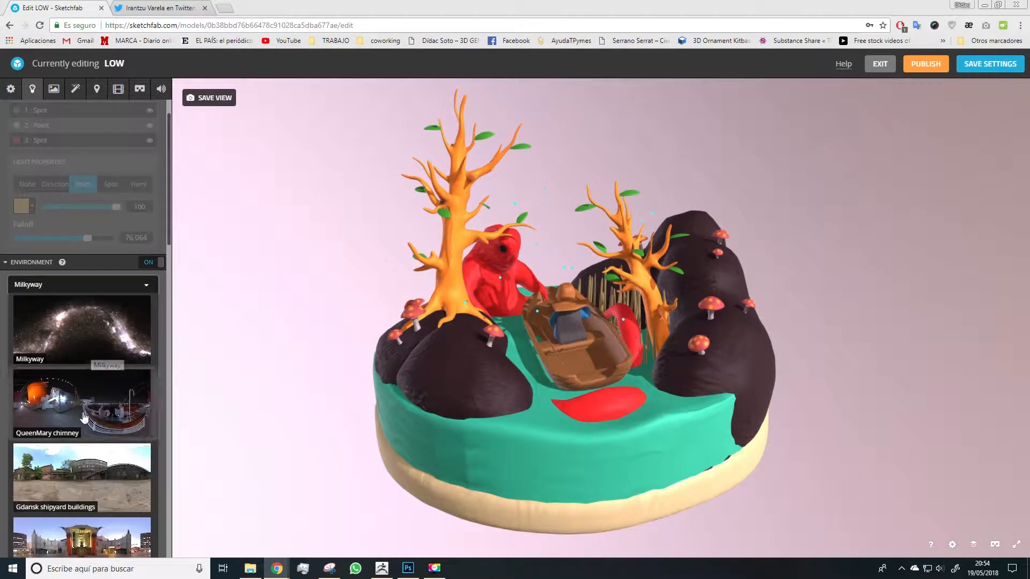
{"action": "left_click", "coordinate": [69, 494]}
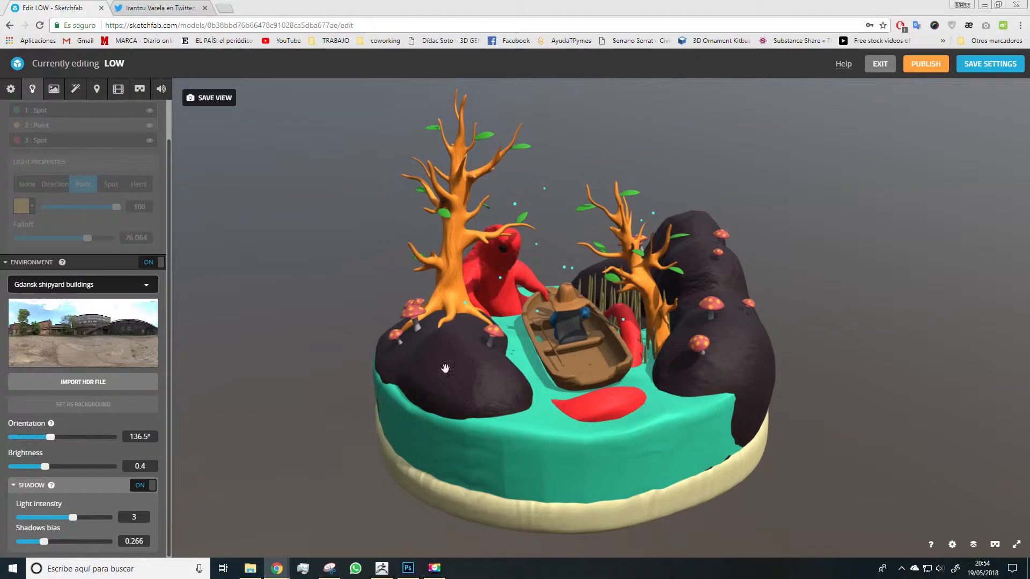
{"action": "left_click", "coordinate": [117, 294]}
{"action": "scroll", "coordinate": [80, 322], "scroll_direction": "down", "scroll_amount": 4}
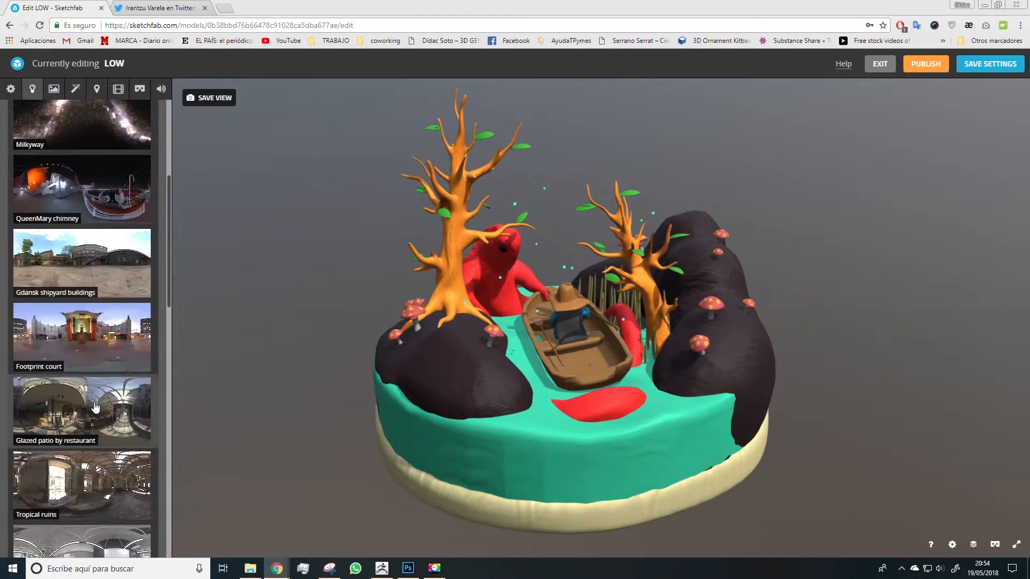
{"action": "left_click", "coordinate": [5, 225]}
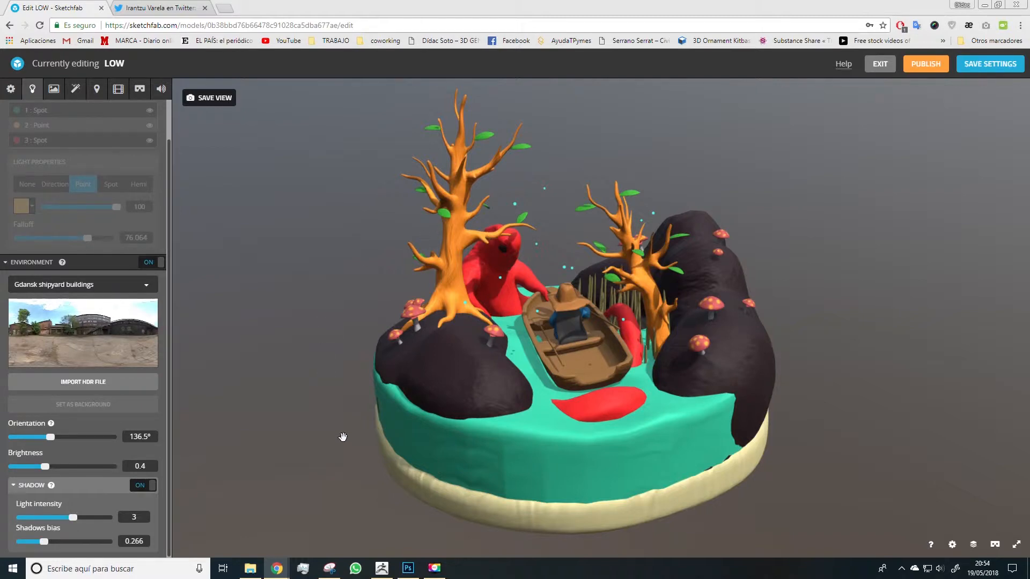
Set the environment's orientation to 150.7° and darken its brightness to 0.0127.
{"action": "mouse_move", "coordinate": [48, 467]}
{"action": "left_mouse_down"}
{"action": "mouse_move", "coordinate": [22, 468]}
{"action": "mouse_move", "coordinate": [46, 472]}
{"action": "left_mouse_up"}
{"action": "left_click_drag", "start_coordinate": [52, 437], "coordinate": [23, 468]}
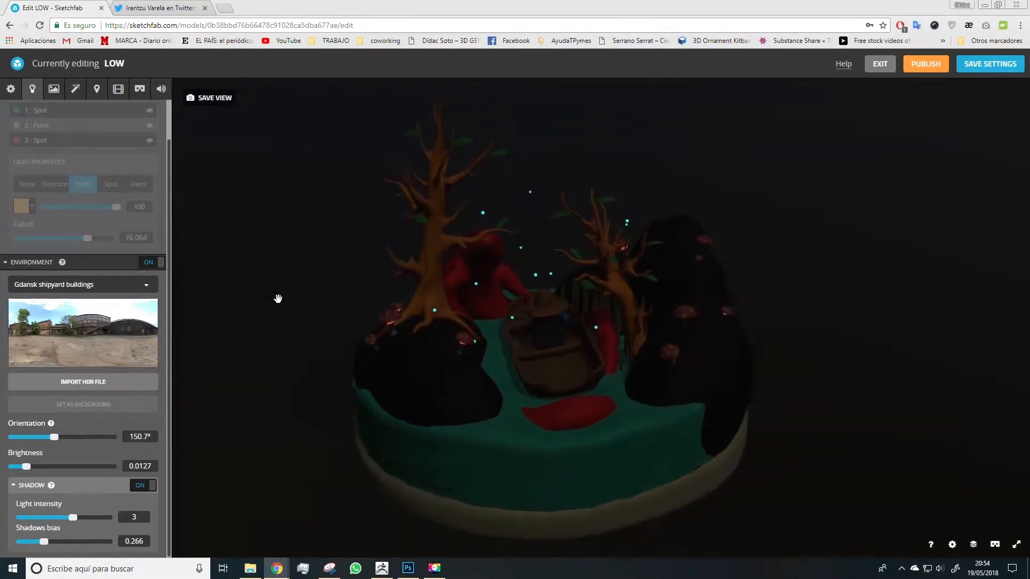
Turn on the scene lights and hide the point light and the red spot, isolating the green spot light.
{"action": "scroll", "coordinate": [72, 224], "scroll_direction": "up", "scroll_amount": 1}
{"action": "scroll", "coordinate": [71, 224], "scroll_direction": "up", "scroll_amount": 1}
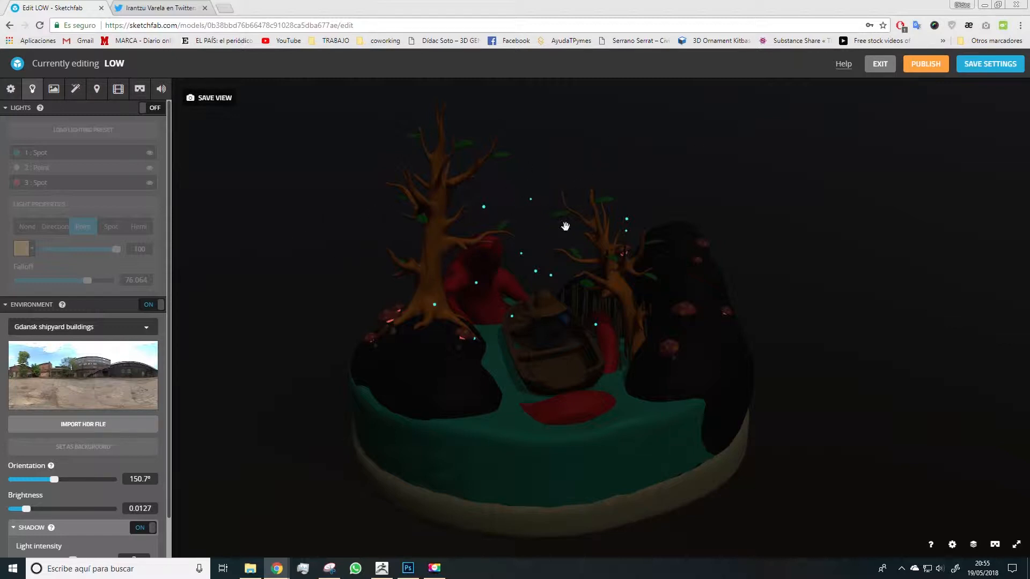
{"action": "left_click", "coordinate": [155, 109]}
{"action": "left_click_drag", "start_coordinate": [829, 218], "coordinate": [835, 217]}
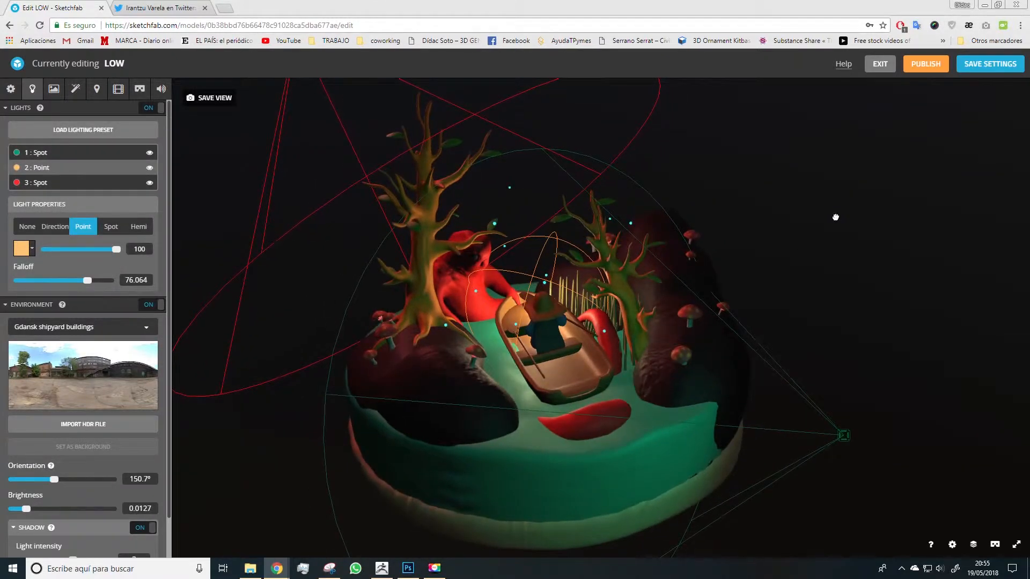
{"action": "left_click", "coordinate": [149, 182]}
{"action": "left_click", "coordinate": [149, 167]}
{"action": "left_click", "coordinate": [41, 155]}
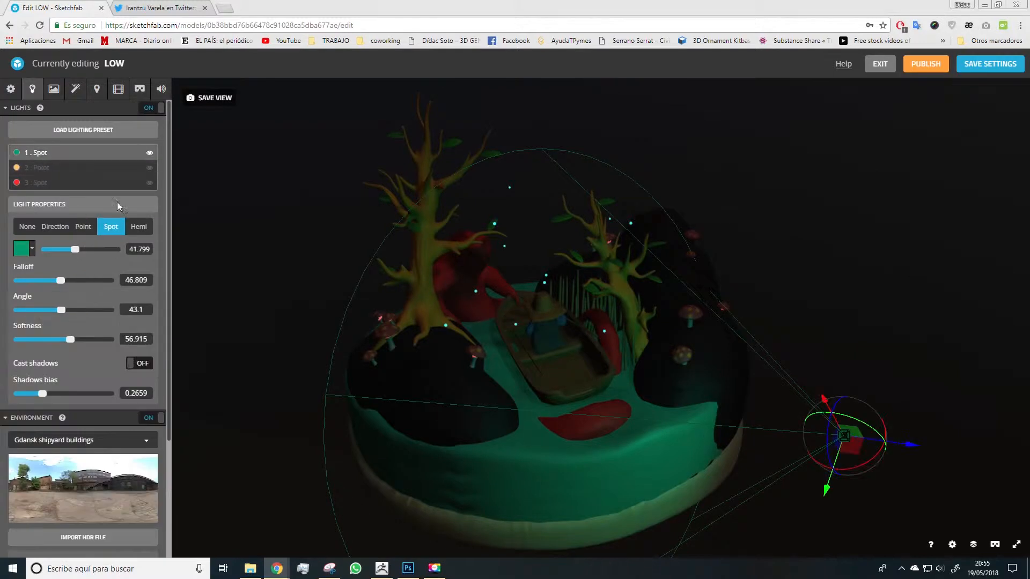
Examine the green spot light's placement around the diorama and its colour setting.
{"action": "left_click_drag", "start_coordinate": [260, 230], "coordinate": [236, 243]}
{"action": "left_click_drag", "start_coordinate": [744, 396], "coordinate": [770, 315]}
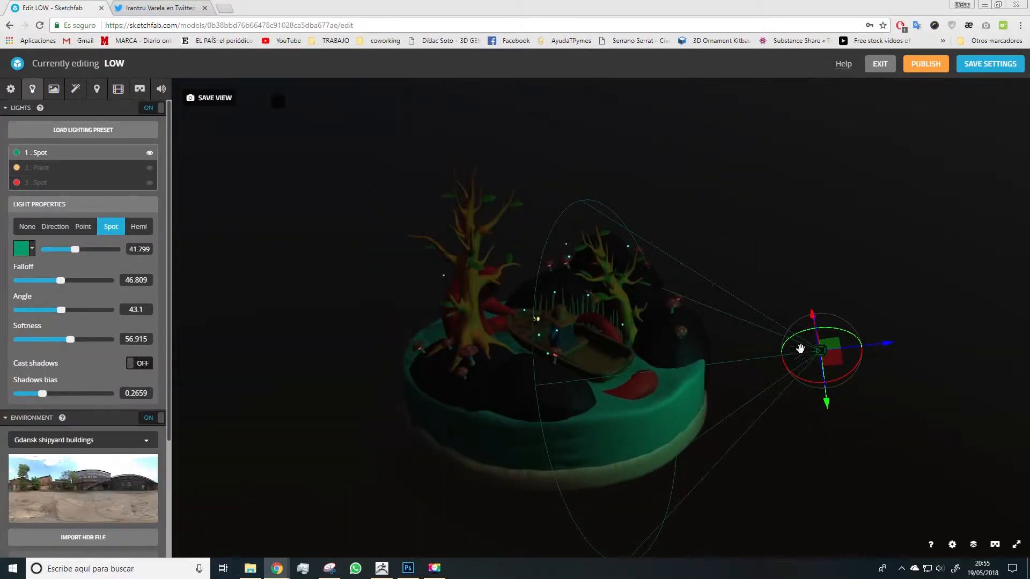
{"action": "left_click_drag", "start_coordinate": [798, 237], "coordinate": [740, 255]}
{"action": "mouse_move", "coordinate": [644, 369]}
{"action": "left_mouse_down"}
{"action": "mouse_move", "coordinate": [655, 429]}
{"action": "mouse_move", "coordinate": [650, 370]}
{"action": "mouse_move", "coordinate": [638, 365]}
{"action": "left_mouse_up"}
{"action": "left_click_drag", "start_coordinate": [726, 336], "coordinate": [772, 318]}
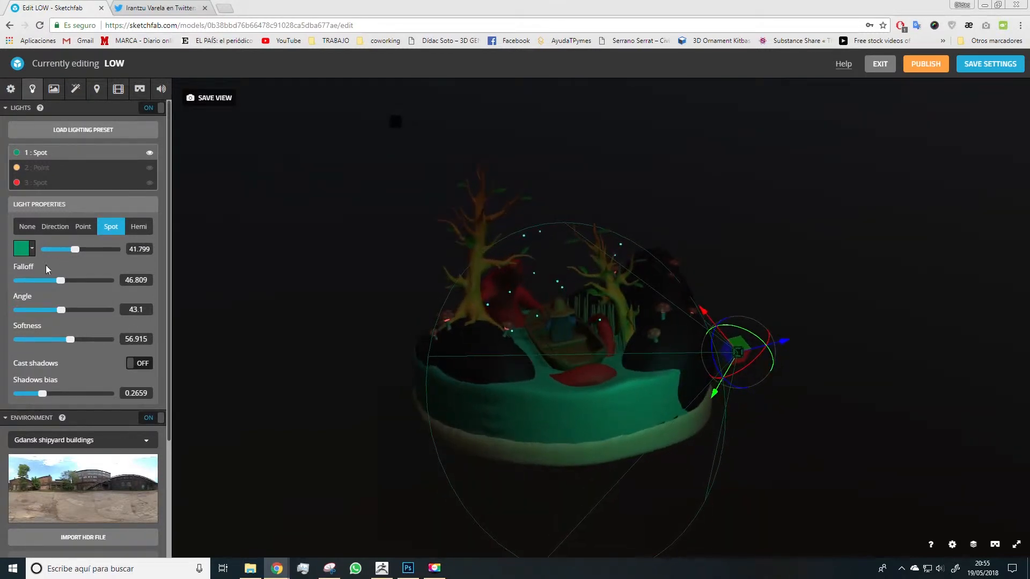
{"action": "left_click", "coordinate": [22, 250]}
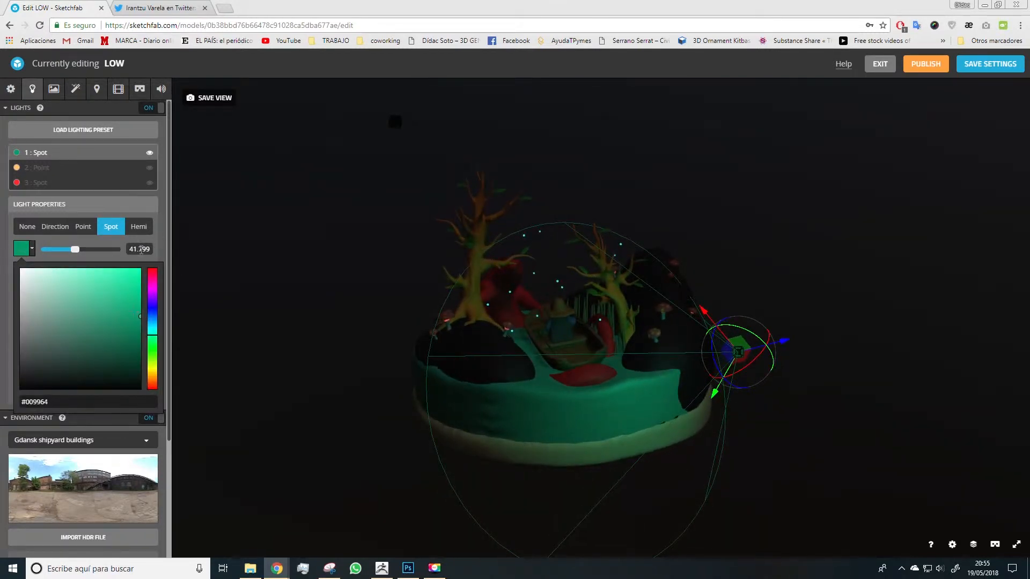
{"action": "left_click", "coordinate": [154, 233]}
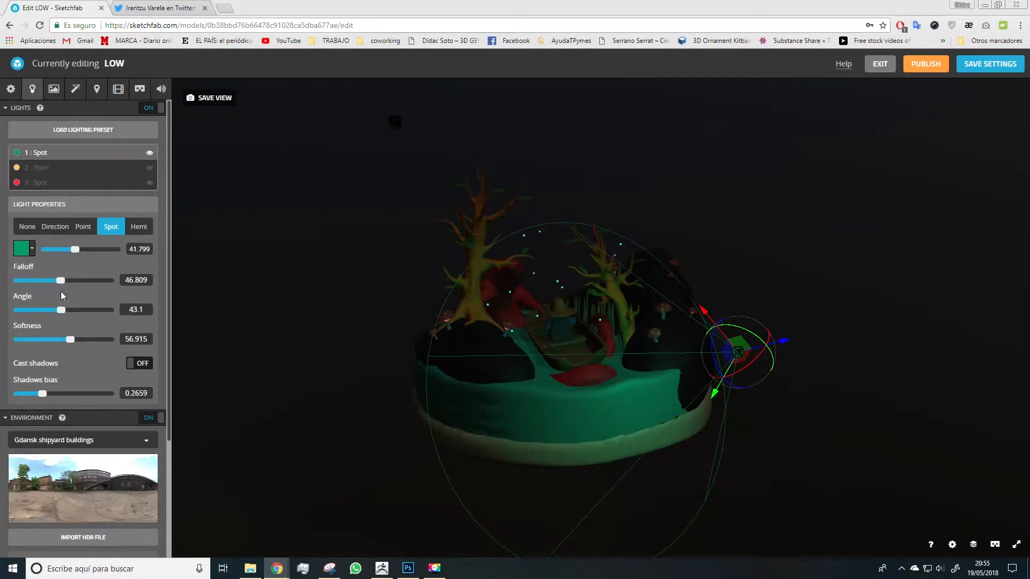
Set the green spot's falloff to 44.149, angle to 46, softness to 57.979 and shadows bias to 0.3032, and fine-tune its intensity.
{"action": "left_click_drag", "start_coordinate": [60, 281], "coordinate": [70, 340]}
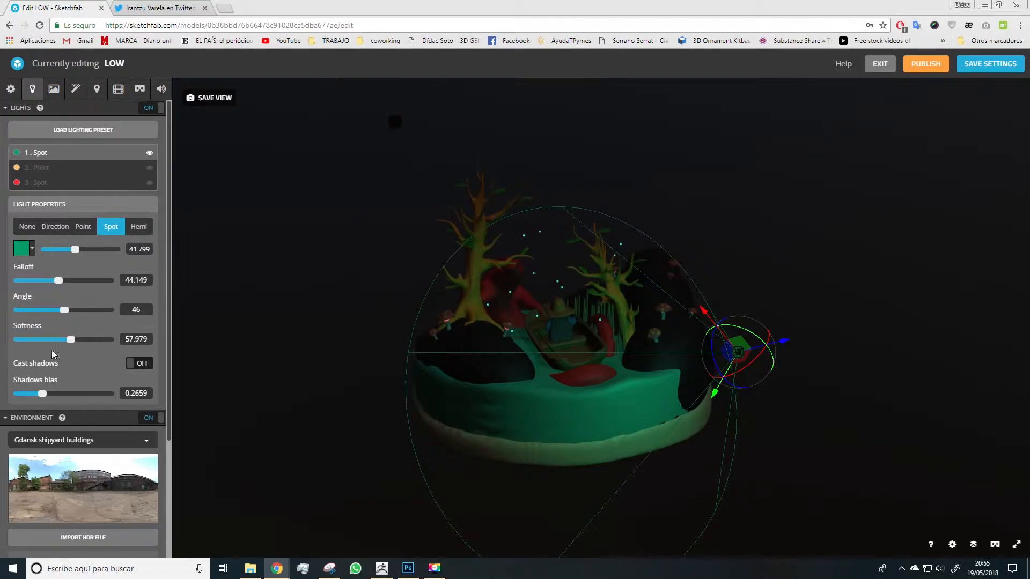
{"action": "left_click_drag", "start_coordinate": [41, 394], "coordinate": [45, 394]}
{"action": "left_click_drag", "start_coordinate": [576, 338], "coordinate": [731, 328]}
{"action": "left_click_drag", "start_coordinate": [696, 358], "coordinate": [738, 260]}
{"action": "scroll", "coordinate": [738, 260], "scroll_direction": "up", "scroll_amount": 3}
{"action": "left_click_drag", "start_coordinate": [814, 244], "coordinate": [809, 281]}
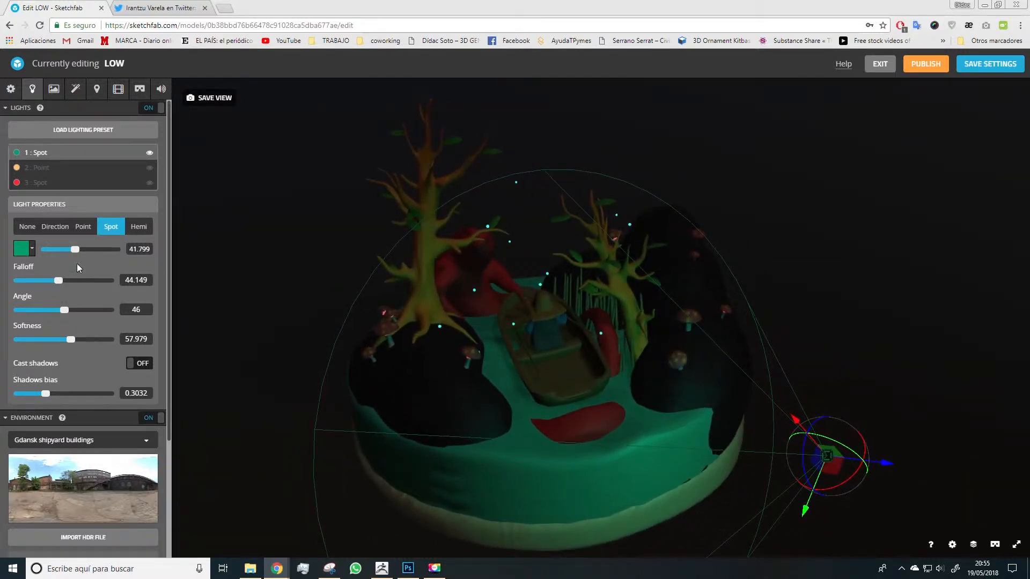
{"action": "mouse_move", "coordinate": [76, 253]}
{"action": "left_mouse_down"}
{"action": "mouse_move", "coordinate": [42, 250]}
{"action": "mouse_move", "coordinate": [94, 261]}
{"action": "mouse_move", "coordinate": [81, 262]}
{"action": "left_mouse_up"}
Show the red spot light and change its colour to the softer red #E74141.
{"action": "left_click", "coordinate": [53, 183]}
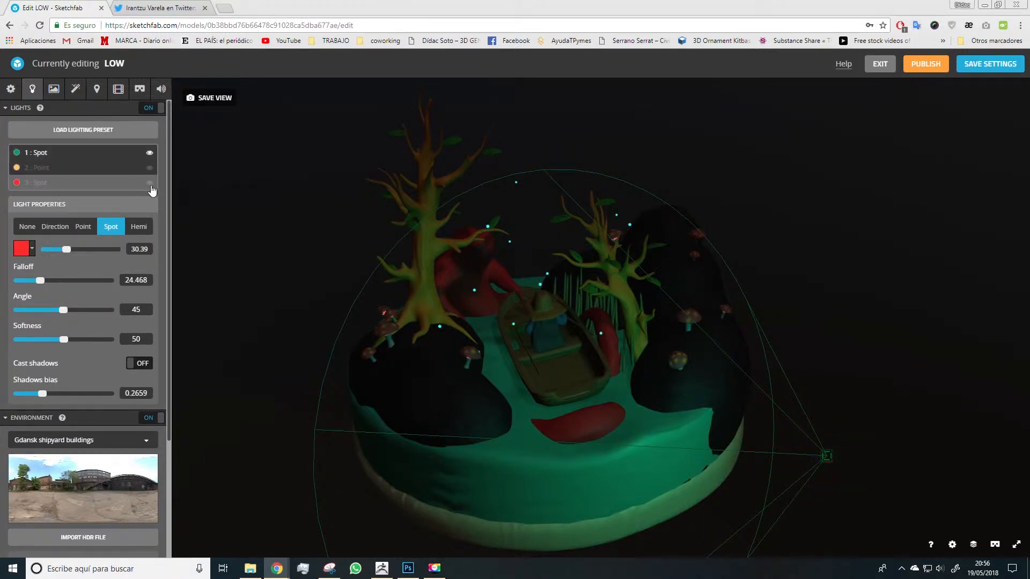
{"action": "left_click", "coordinate": [150, 183]}
{"action": "left_click_drag", "start_coordinate": [240, 304], "coordinate": [295, 210]}
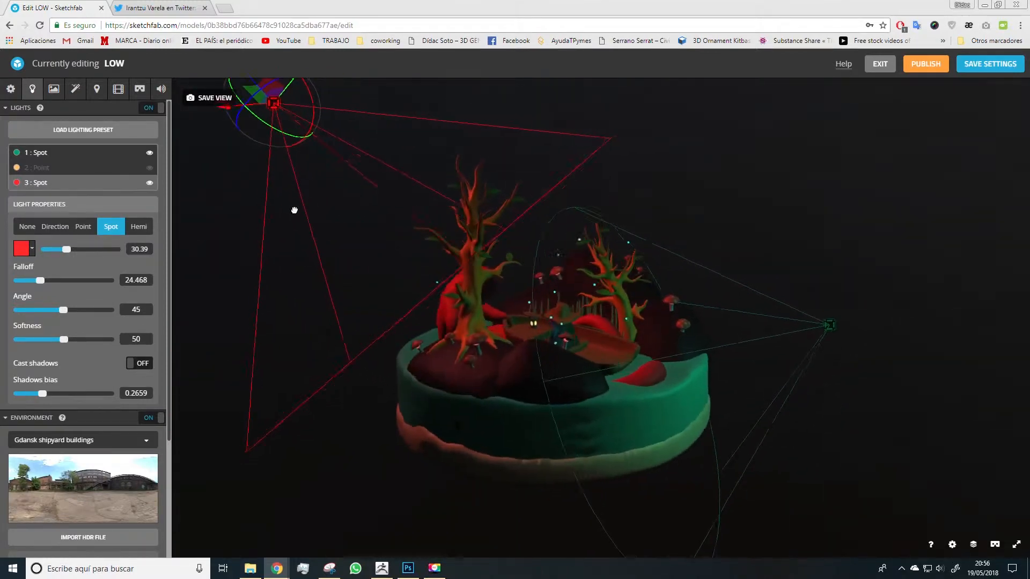
{"action": "scroll", "coordinate": [284, 210], "scroll_direction": "up", "scroll_amount": 5}
{"action": "left_click", "coordinate": [24, 250]}
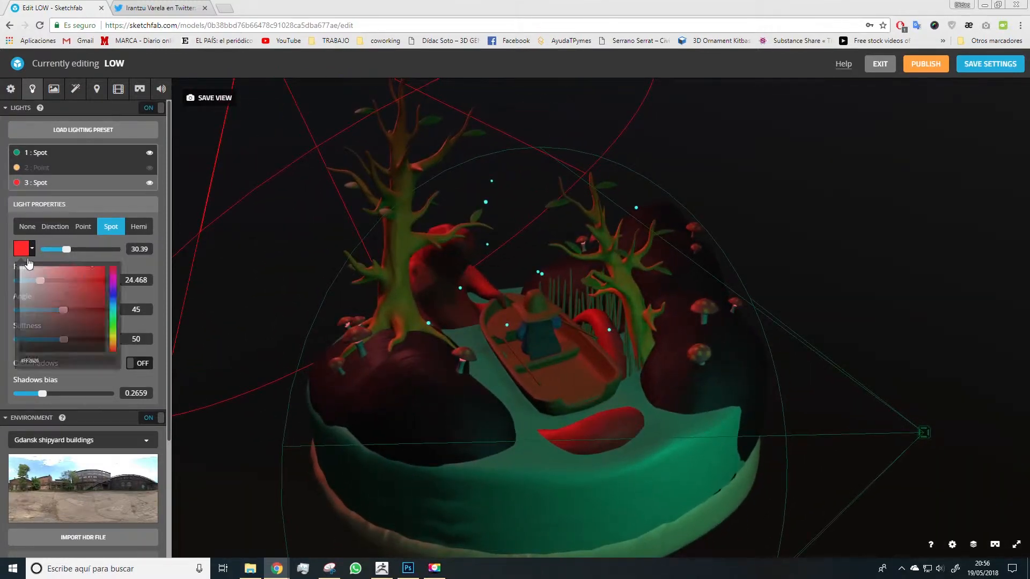
{"action": "left_click", "coordinate": [109, 279]}
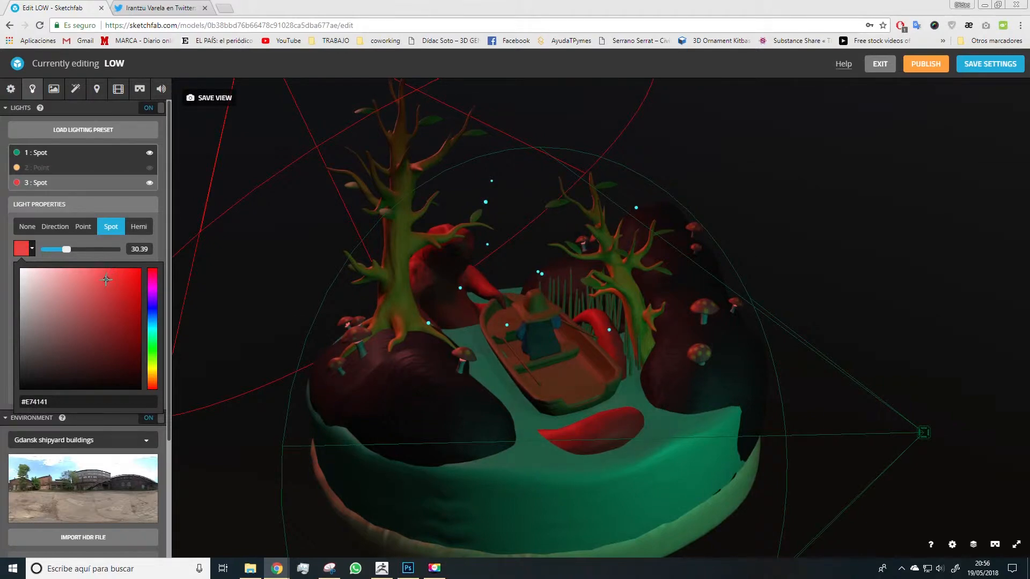
Set the red spot light's falloff to 18.617, angle to 40.3 and intensity to 22.336.
{"action": "left_click_drag", "start_coordinate": [891, 214], "coordinate": [812, 241]}
{"action": "scroll", "coordinate": [804, 223], "scroll_direction": "down", "scroll_amount": 5}
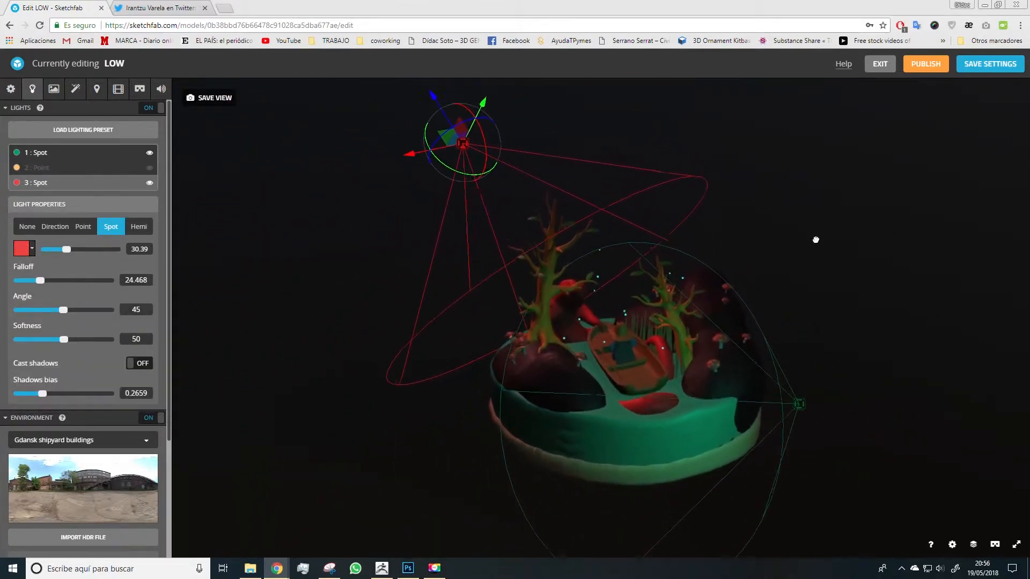
{"action": "left_click_drag", "start_coordinate": [43, 282], "coordinate": [32, 282]}
{"action": "left_click", "coordinate": [59, 309]}
{"action": "left_click_drag", "start_coordinate": [524, 300], "coordinate": [369, 125]}
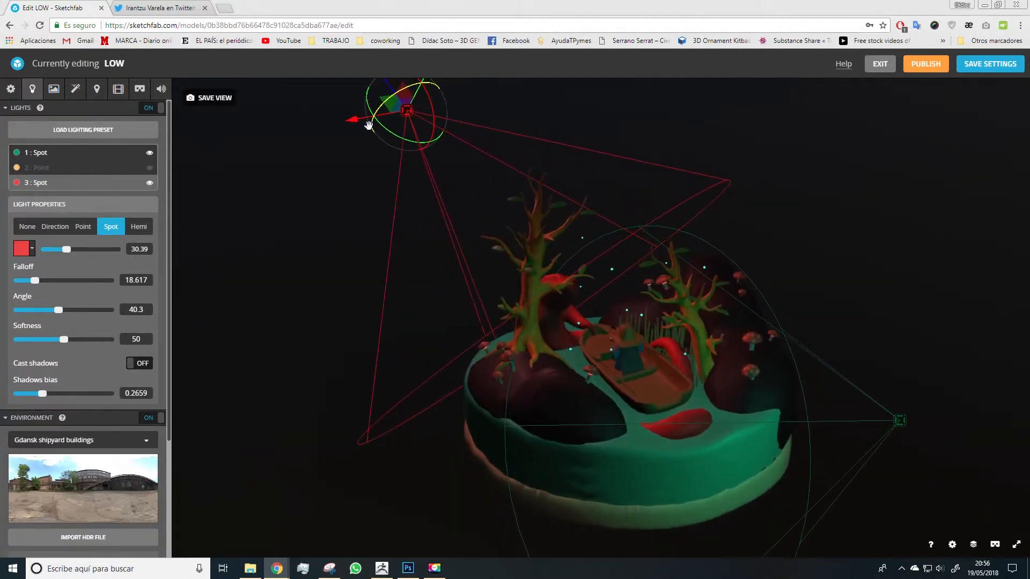
{"action": "mouse_move", "coordinate": [612, 253]}
{"action": "left_mouse_down"}
{"action": "mouse_move", "coordinate": [648, 260]}
{"action": "mouse_move", "coordinate": [580, 253]}
{"action": "mouse_move", "coordinate": [622, 249]}
{"action": "left_mouse_up"}
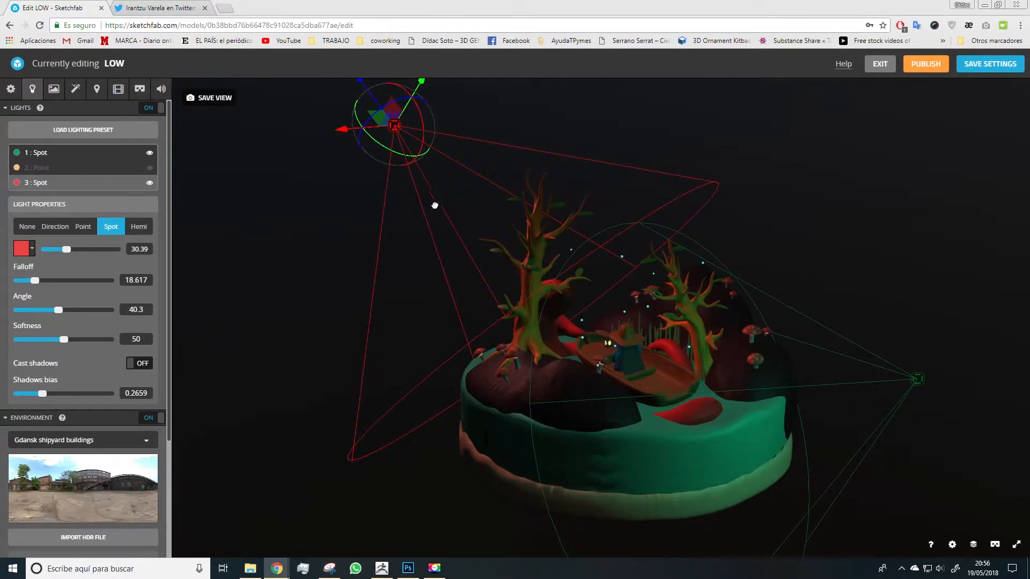
{"action": "scroll", "coordinate": [435, 206], "scroll_direction": "up", "scroll_amount": 5}
{"action": "left_click_drag", "start_coordinate": [67, 253], "coordinate": [59, 261]}
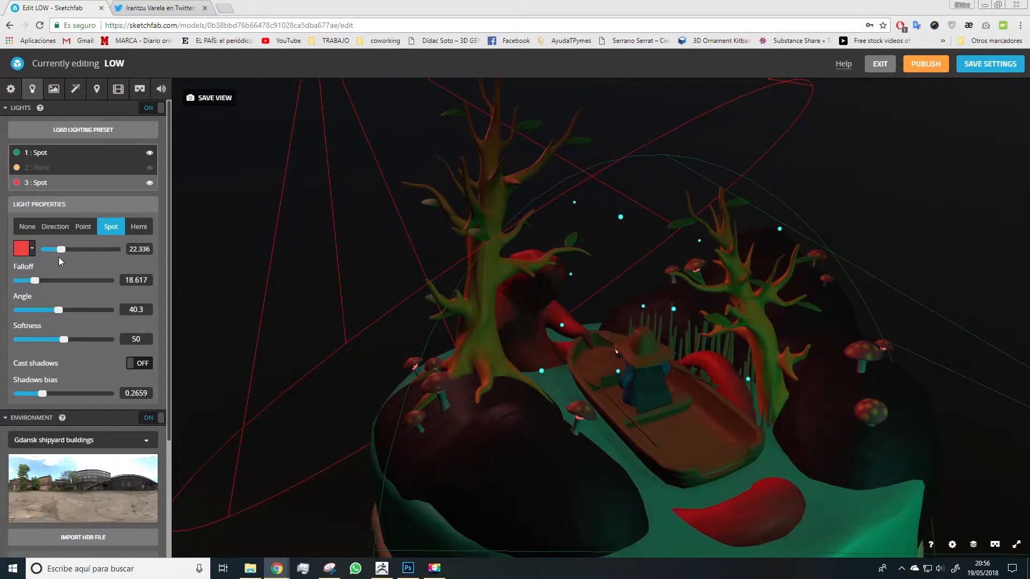
Show the orange point light and inspect its placement at the lantern in the boat.
{"action": "left_click", "coordinate": [53, 171]}
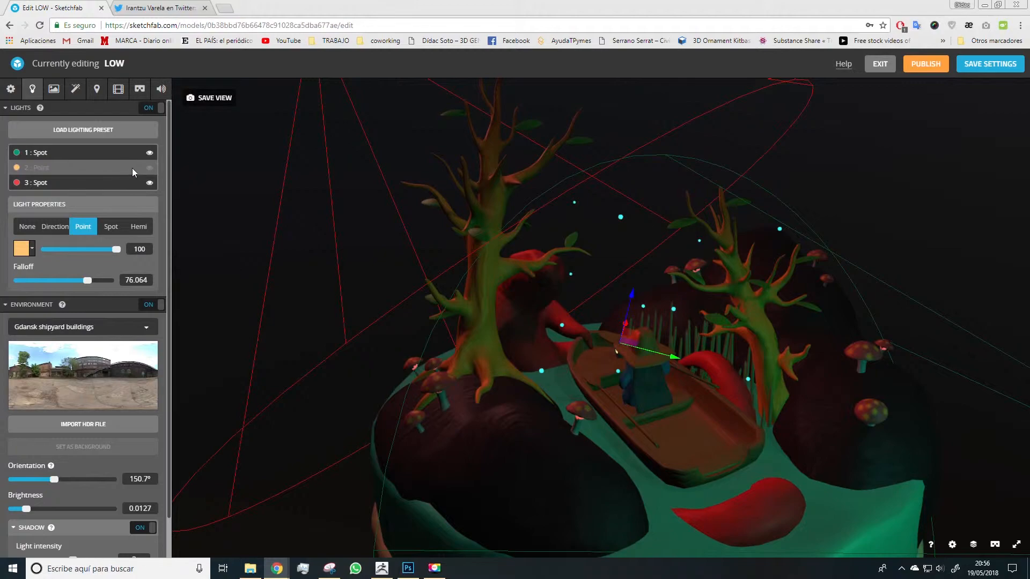
{"action": "left_click", "coordinate": [150, 168]}
{"action": "scroll", "coordinate": [592, 358], "scroll_direction": "up", "scroll_amount": 5}
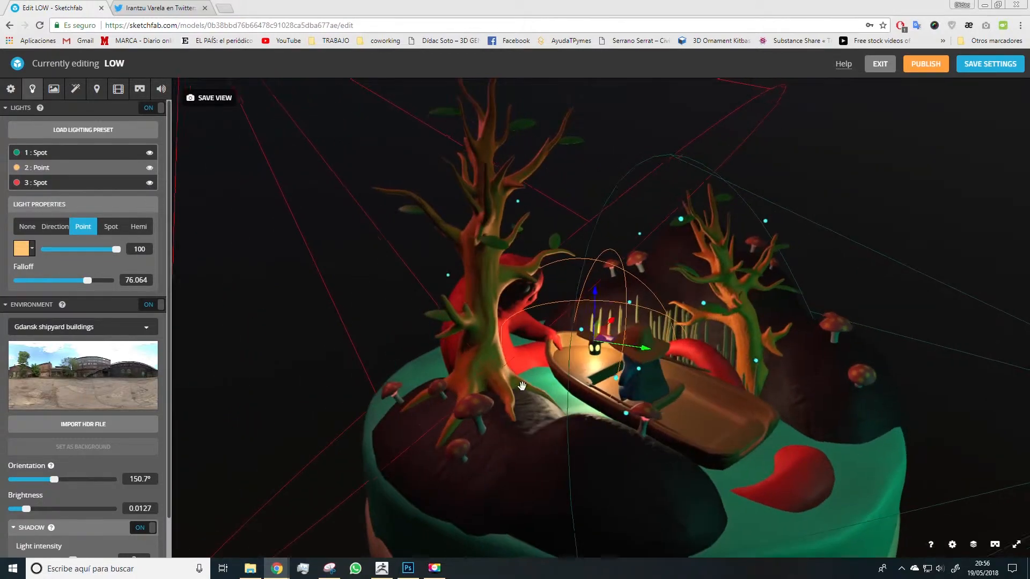
{"action": "scroll", "coordinate": [593, 359], "scroll_direction": "up", "scroll_amount": 5}
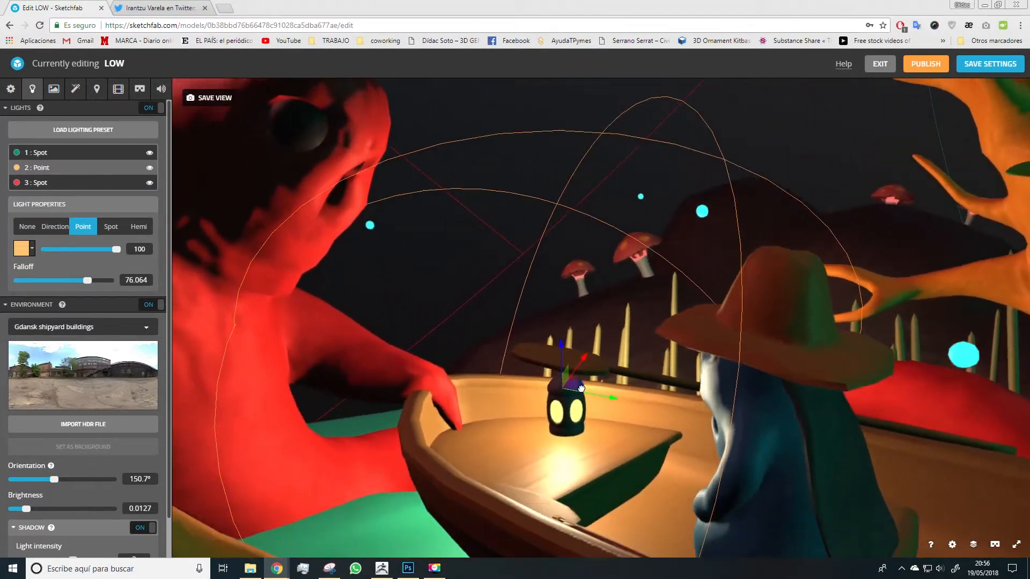
{"action": "left_click_drag", "start_coordinate": [581, 389], "coordinate": [581, 339]}
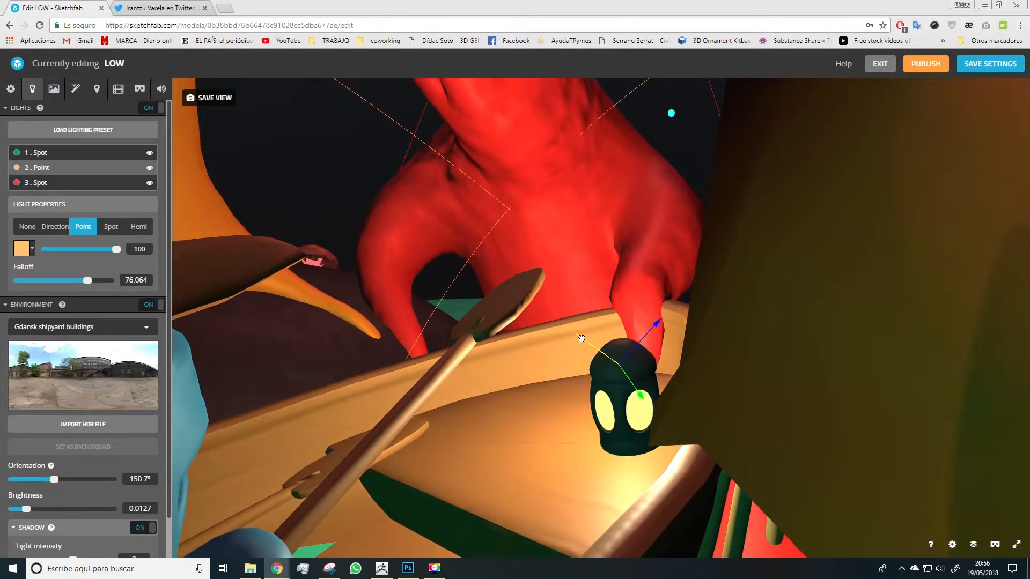
{"action": "left_click_drag", "start_coordinate": [553, 386], "coordinate": [132, 214]}
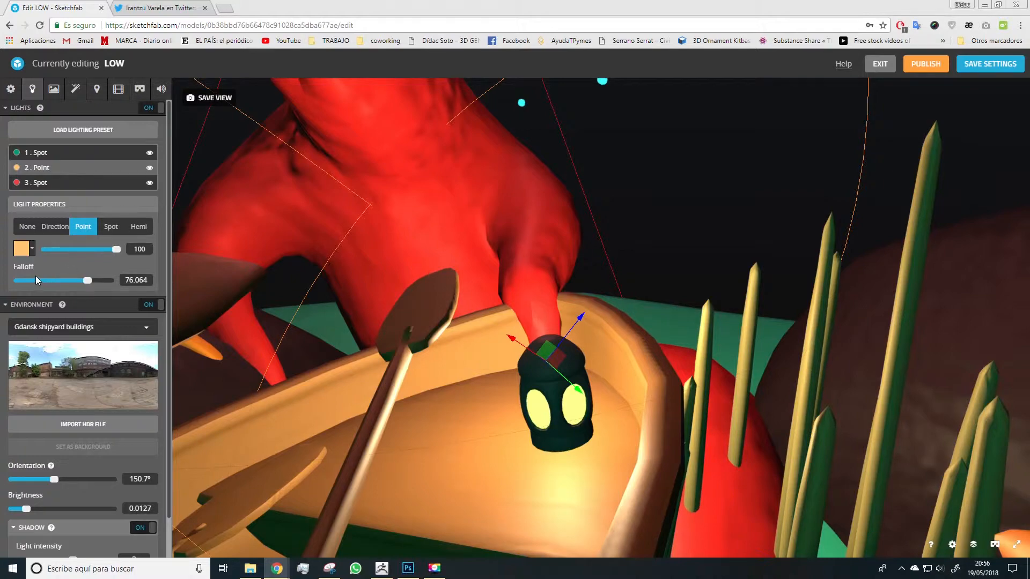
Try a falloff of 56.383 for the orange point light.
{"action": "mouse_move", "coordinate": [82, 278]}
{"action": "left_mouse_down"}
{"action": "mouse_move", "coordinate": [67, 280]}
{"action": "mouse_move", "coordinate": [100, 285]}
{"action": "left_mouse_up"}
{"action": "scroll", "coordinate": [530, 250], "scroll_direction": "down", "scroll_amount": 5}
{"action": "left_click_drag", "start_coordinate": [372, 255], "coordinate": [438, 265]}
{"action": "scroll", "coordinate": [411, 270], "scroll_direction": "down", "scroll_amount": 3}
{"action": "left_click_drag", "start_coordinate": [98, 281], "coordinate": [70, 281]}
{"action": "scroll", "coordinate": [418, 327], "scroll_direction": "down", "scroll_amount": 5}
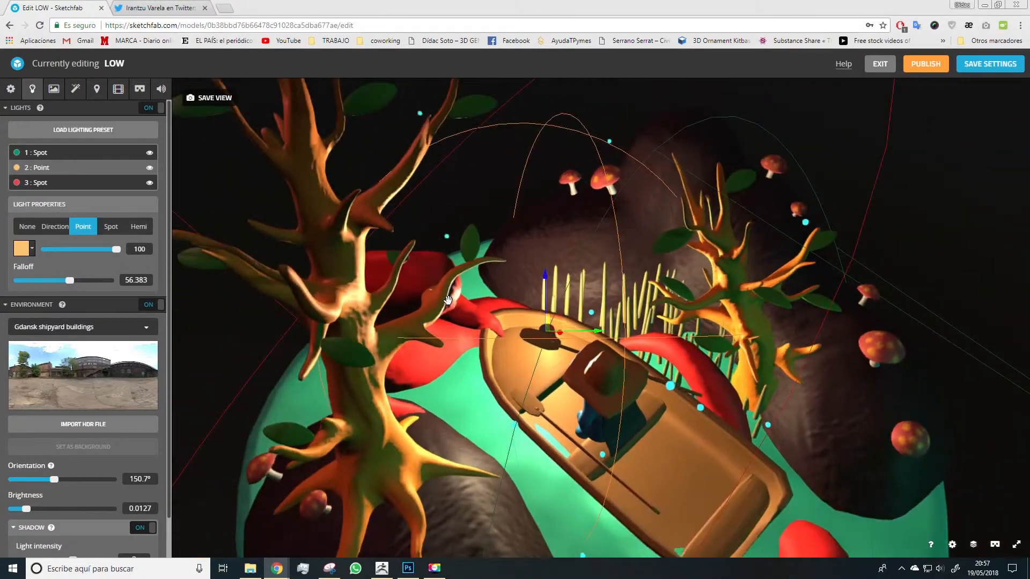
Set the orange point light's falloff to 80.319 and its intensity to 100.
{"action": "left_click_drag", "start_coordinate": [418, 336], "coordinate": [438, 300]}
{"action": "scroll", "coordinate": [437, 300], "scroll_direction": "up", "scroll_amount": 3}
{"action": "left_click_drag", "start_coordinate": [69, 281], "coordinate": [95, 291]}
{"action": "mouse_move", "coordinate": [112, 250]}
{"action": "left_mouse_down"}
{"action": "mouse_move", "coordinate": [54, 259]}
{"action": "mouse_move", "coordinate": [128, 257]}
{"action": "left_mouse_up"}
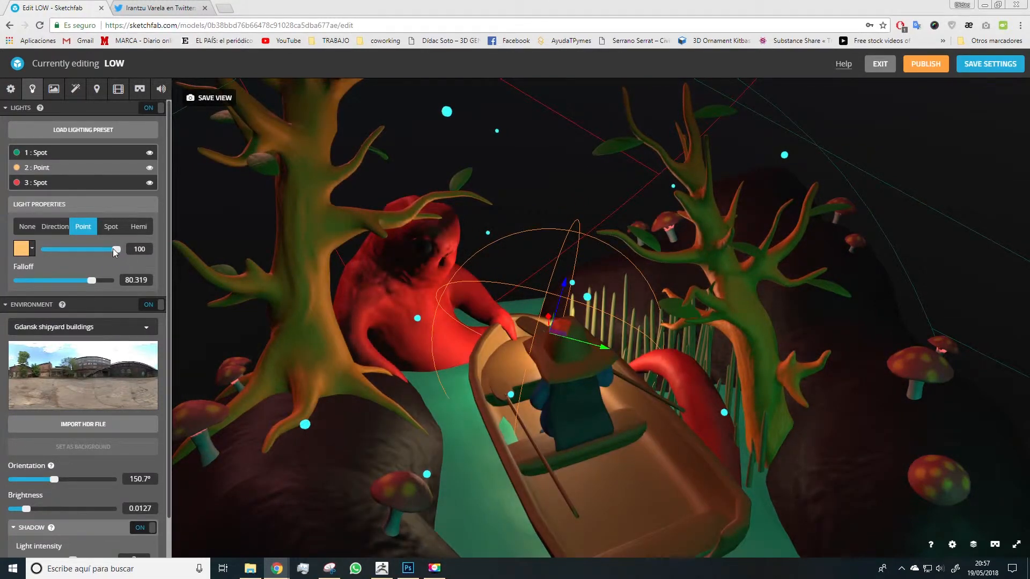
Set the orange point light's falloff to 79.255.
{"action": "left_click_drag", "start_coordinate": [93, 280], "coordinate": [94, 281]}
{"action": "mouse_move", "coordinate": [577, 368]}
{"action": "left_mouse_down"}
{"action": "mouse_move", "coordinate": [552, 376]}
{"action": "mouse_move", "coordinate": [590, 349]}
{"action": "mouse_move", "coordinate": [569, 365]}
{"action": "mouse_move", "coordinate": [583, 370]}
{"action": "mouse_move", "coordinate": [563, 368]}
{"action": "mouse_move", "coordinate": [576, 371]}
{"action": "left_mouse_up"}
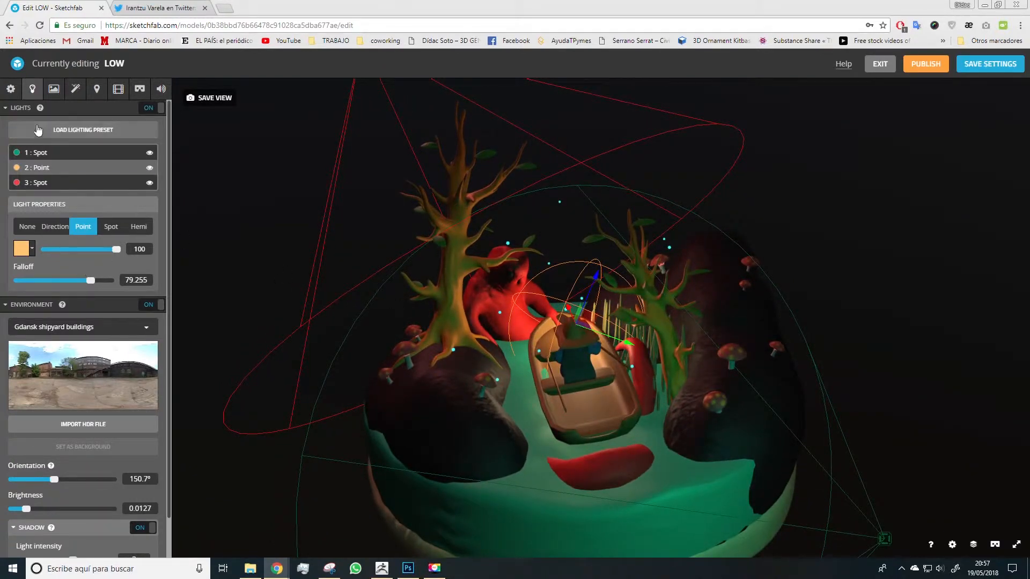
Review the post-processing filters and material settings, and inspect the diorama around the boat before applying any filter.
{"action": "left_click", "coordinate": [75, 91]}
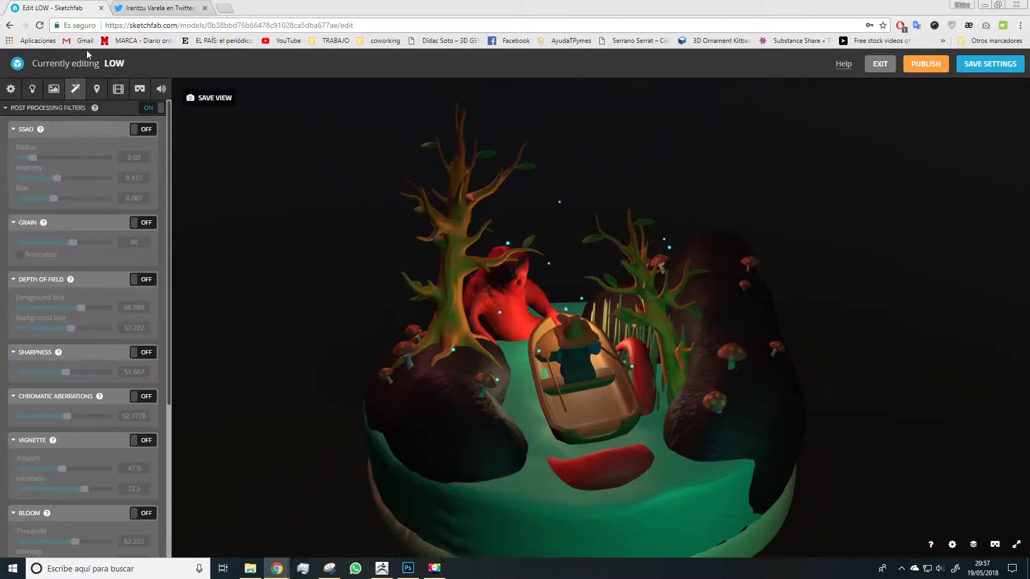
{"action": "mouse_move", "coordinate": [46, 134]}
{"action": "left_click_drag", "start_coordinate": [497, 324], "coordinate": [570, 286]}
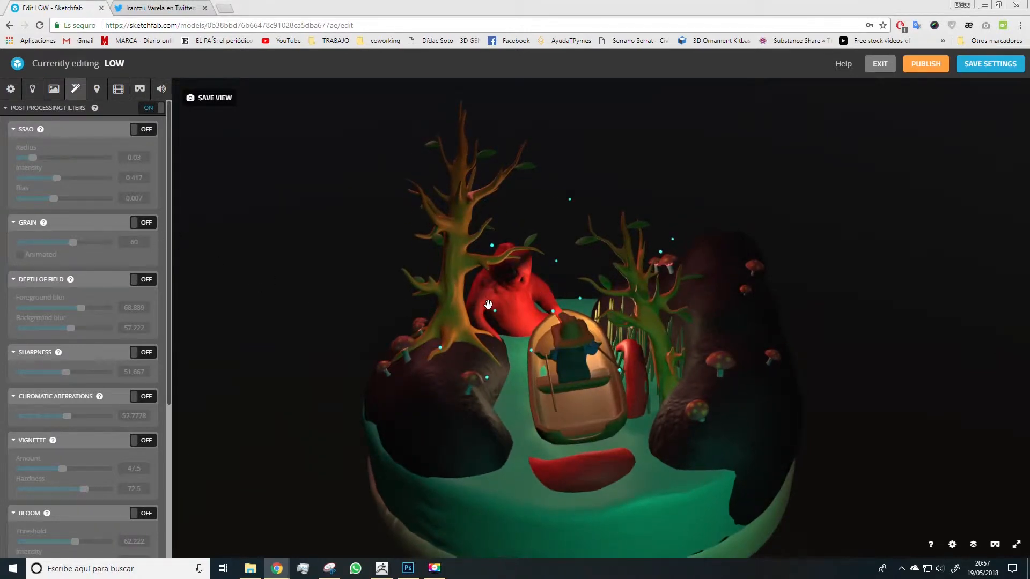
{"action": "left_click", "coordinate": [53, 88]}
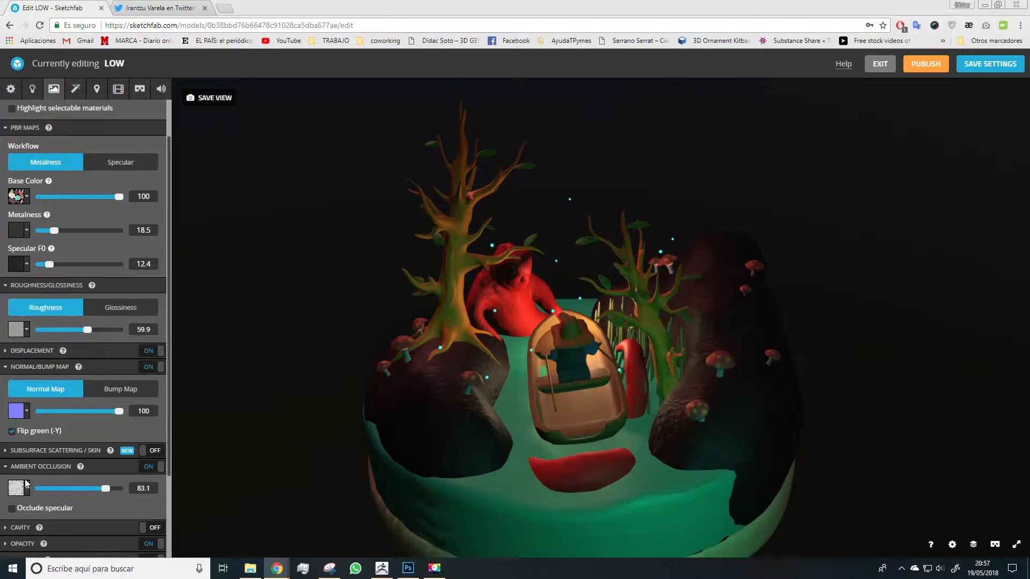
{"action": "left_click", "coordinate": [75, 88]}
{"action": "mouse_move", "coordinate": [439, 349]}
{"action": "left_mouse_down"}
{"action": "mouse_move", "coordinate": [504, 394]}
{"action": "mouse_move", "coordinate": [445, 354]}
{"action": "left_mouse_up"}
{"action": "scroll", "coordinate": [445, 354], "scroll_direction": "up", "scroll_amount": 3}
{"action": "scroll", "coordinate": [445, 354], "scroll_direction": "down", "scroll_amount": 2}
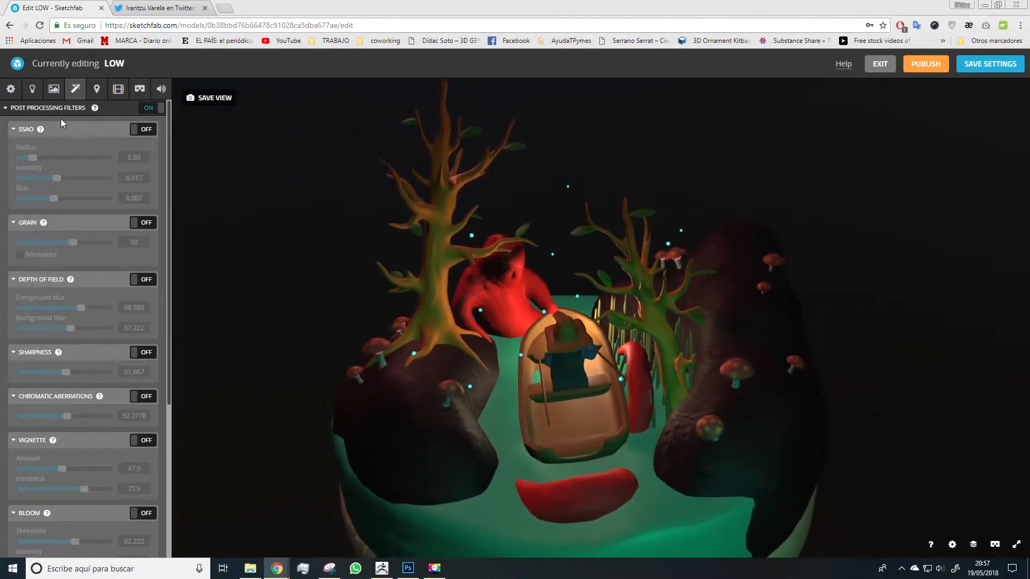
Enable the SSAO filter with a radius of 0.04 and an intensity of 0.528.
{"action": "left_click", "coordinate": [144, 130]}
{"action": "left_click", "coordinate": [153, 135]}
{"action": "left_click", "coordinate": [152, 134]}
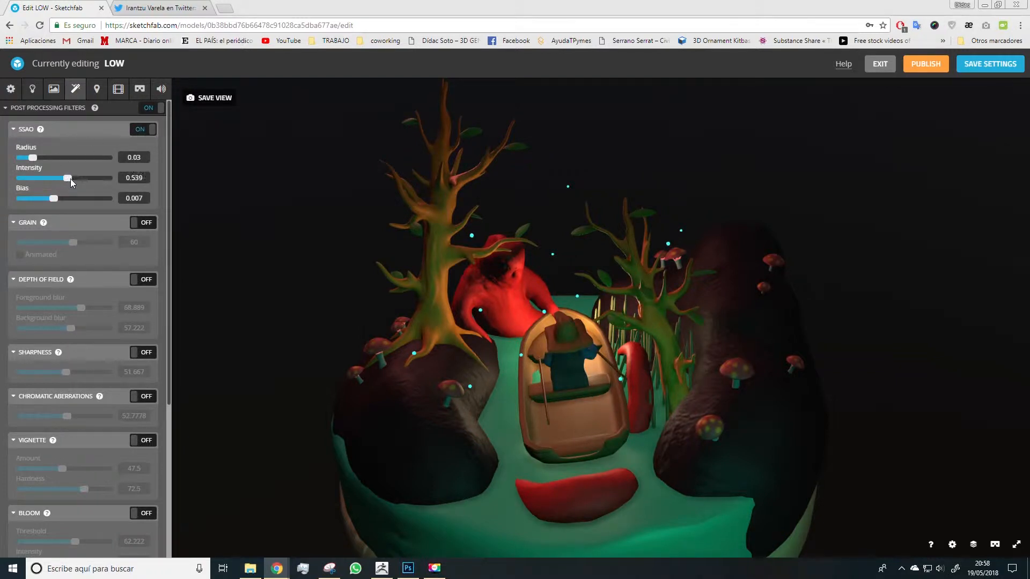
{"action": "left_click_drag", "start_coordinate": [66, 180], "coordinate": [37, 166]}
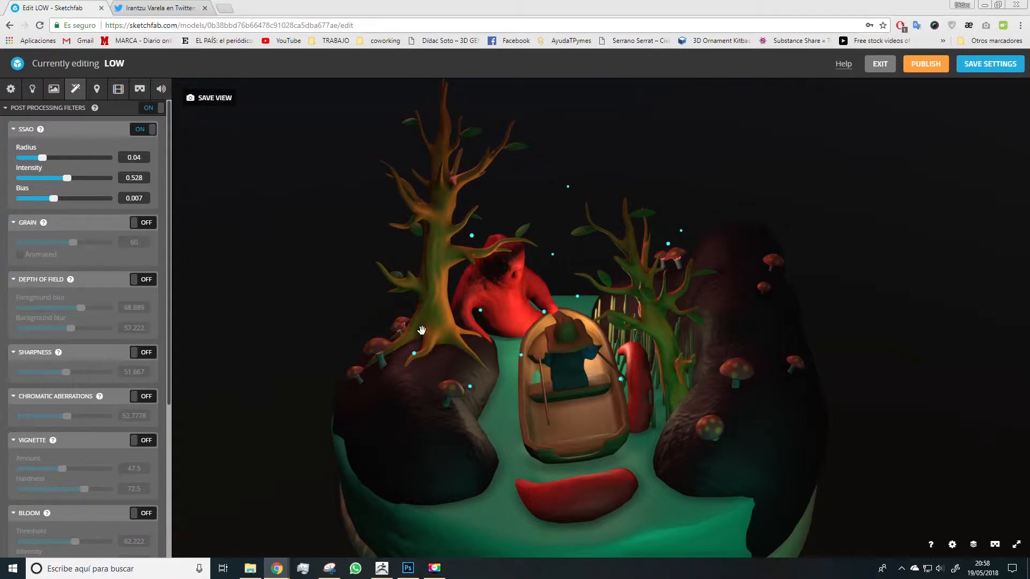
{"action": "scroll", "coordinate": [423, 331], "scroll_direction": "up", "scroll_amount": 5}
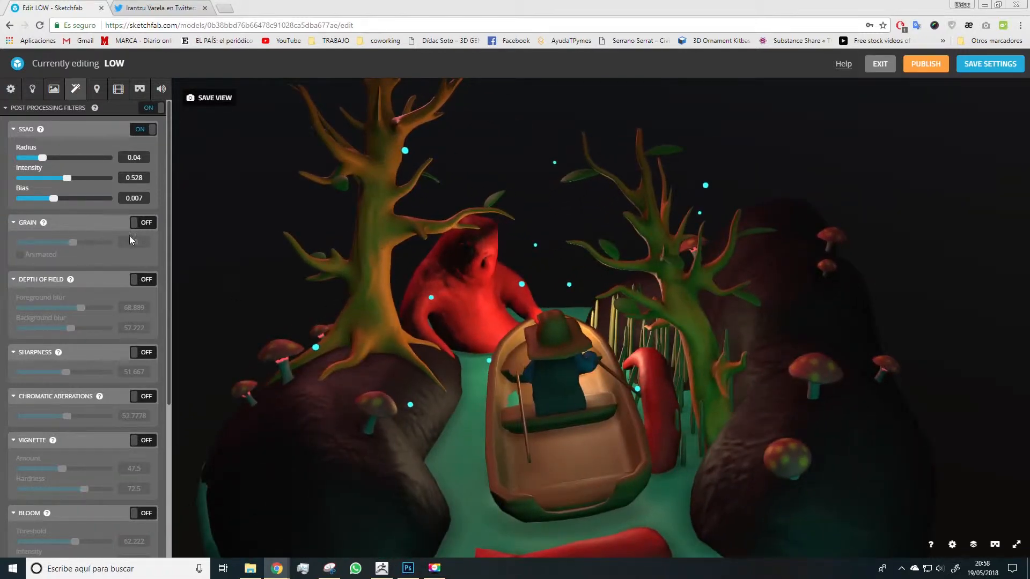
Enable animated grain and set its amount to 23.889.
{"action": "left_click", "coordinate": [145, 223]}
{"action": "left_click_drag", "start_coordinate": [72, 242], "coordinate": [86, 242]}
{"action": "left_click_drag", "start_coordinate": [367, 336], "coordinate": [394, 295]}
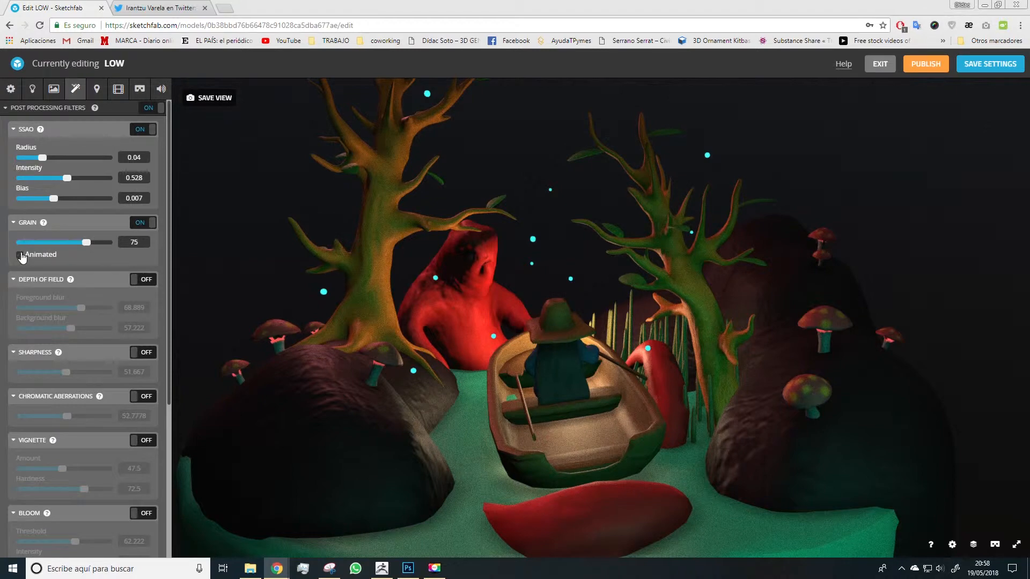
{"action": "left_click", "coordinate": [21, 255]}
{"action": "left_click_drag", "start_coordinate": [86, 243], "coordinate": [41, 249]}
{"action": "left_click_drag", "start_coordinate": [322, 332], "coordinate": [343, 322]}
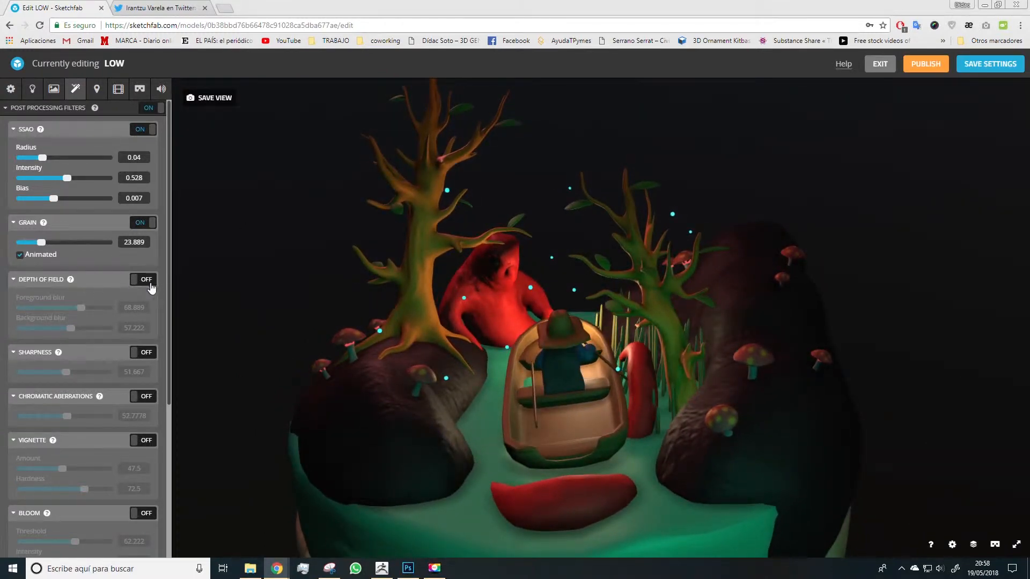
Enable depth of field, focused beside the boat, with foreground blur 17.222 and background blur 15.
{"action": "left_click", "coordinate": [145, 280]}
{"action": "scroll", "coordinate": [499, 378], "scroll_direction": "up", "scroll_amount": 1}
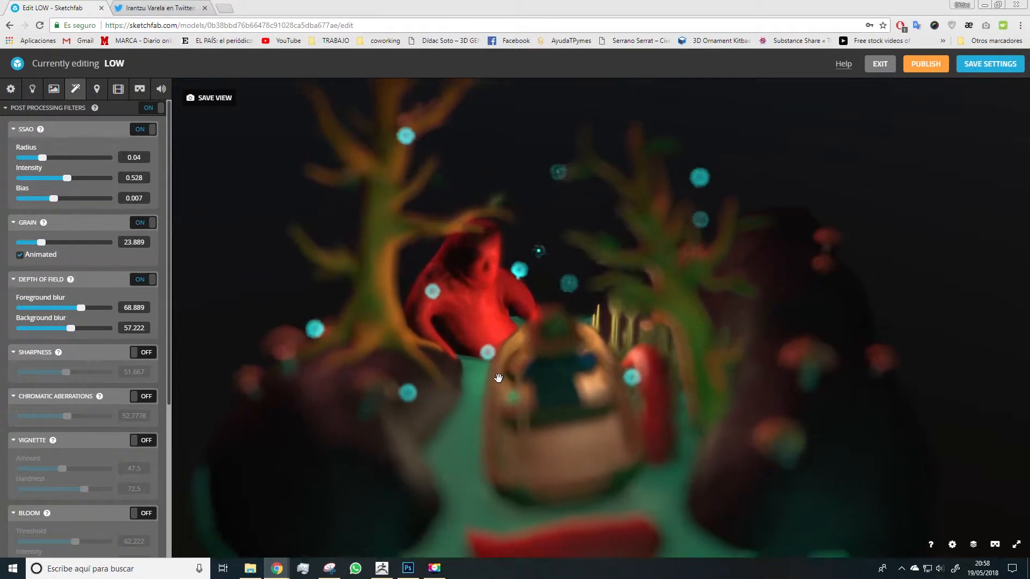
{"action": "double_click", "coordinate": [498, 378]}
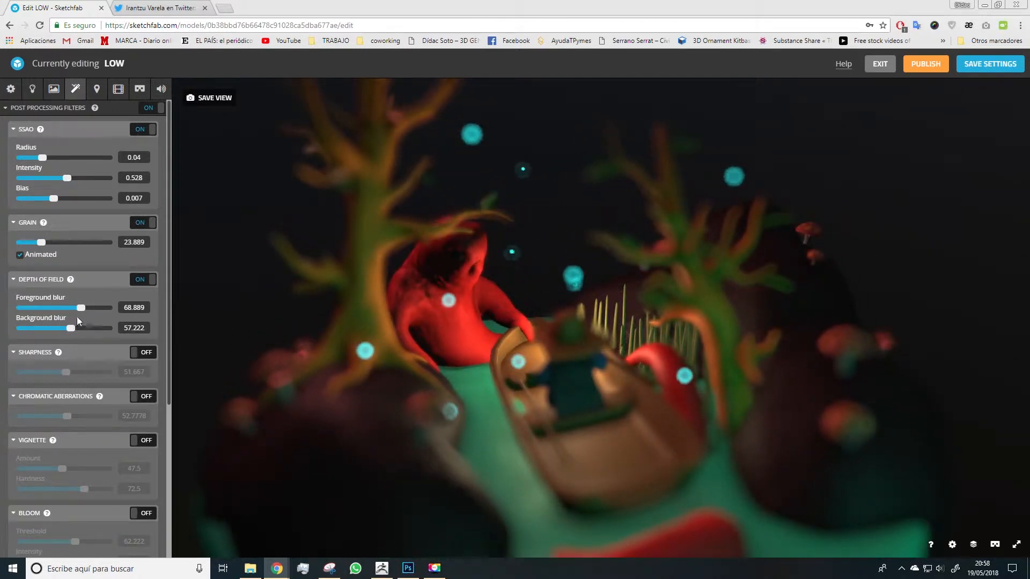
{"action": "left_click_drag", "start_coordinate": [69, 329], "coordinate": [33, 314]}
{"action": "left_click_drag", "start_coordinate": [423, 353], "coordinate": [335, 347]}
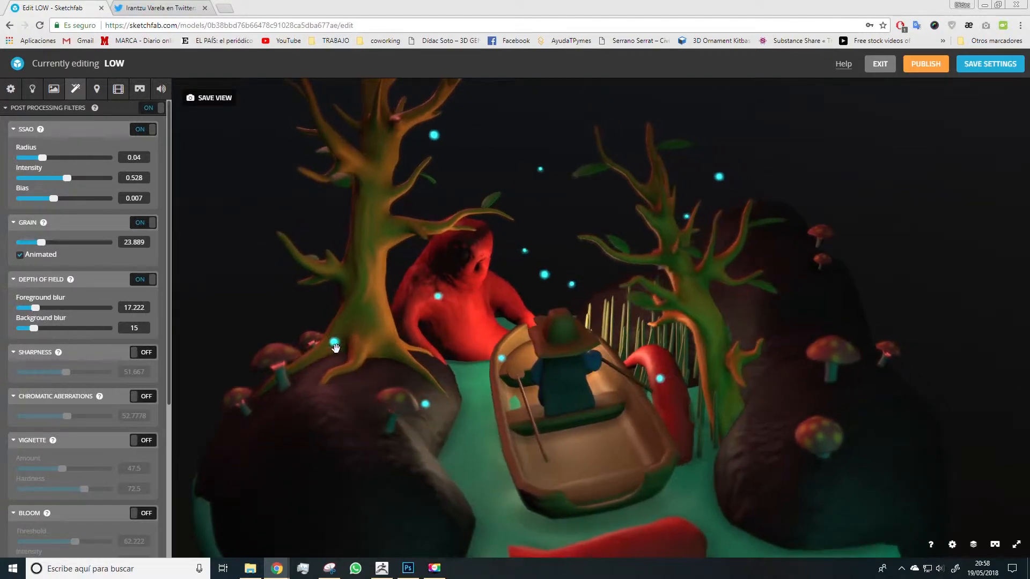
{"action": "left_click_drag", "start_coordinate": [435, 150], "coordinate": [462, 151]}
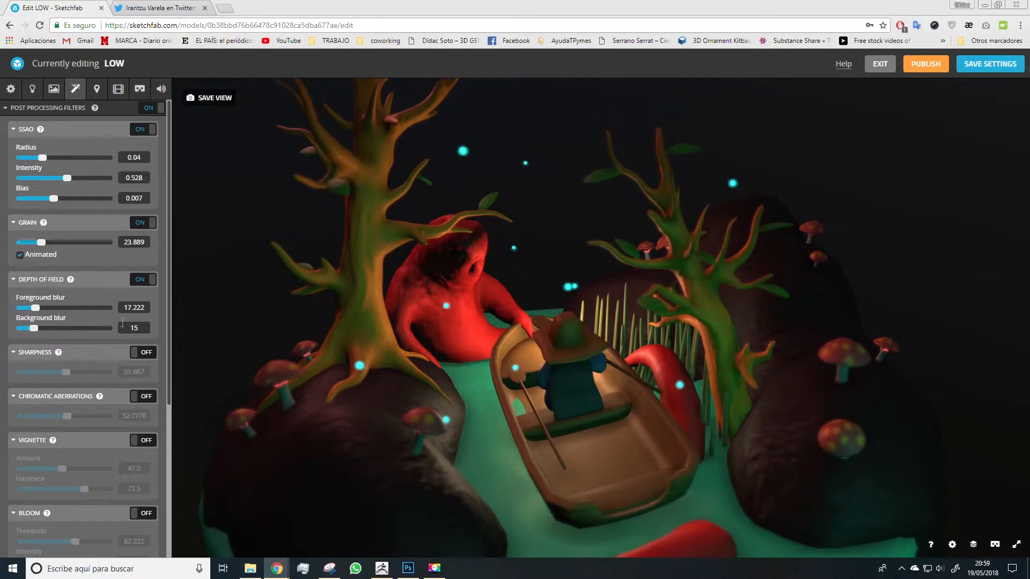
Refocus the depth of field between the creature and the boat, with foreground blur 15 and background blur 21.111.
{"action": "double_click", "coordinate": [454, 345]}
{"action": "left_click_drag", "start_coordinate": [35, 328], "coordinate": [33, 310]}
{"action": "left_click_drag", "start_coordinate": [308, 306], "coordinate": [315, 347]}
{"action": "mouse_move", "coordinate": [33, 328]}
{"action": "left_mouse_down"}
{"action": "mouse_move", "coordinate": [57, 329]}
{"action": "mouse_move", "coordinate": [39, 335]}
{"action": "left_mouse_up"}
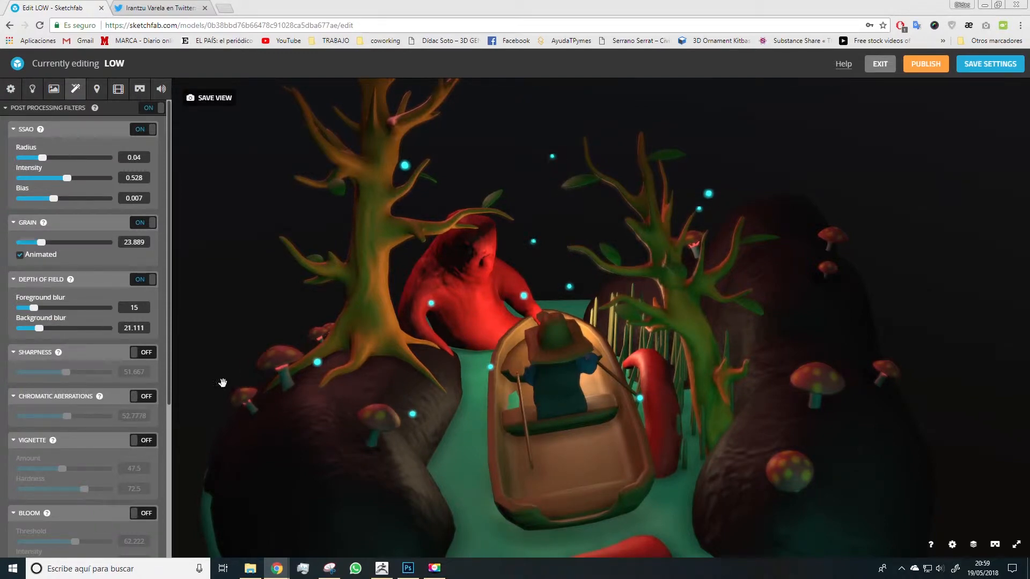
{"action": "left_click_drag", "start_coordinate": [646, 404], "coordinate": [647, 398]}
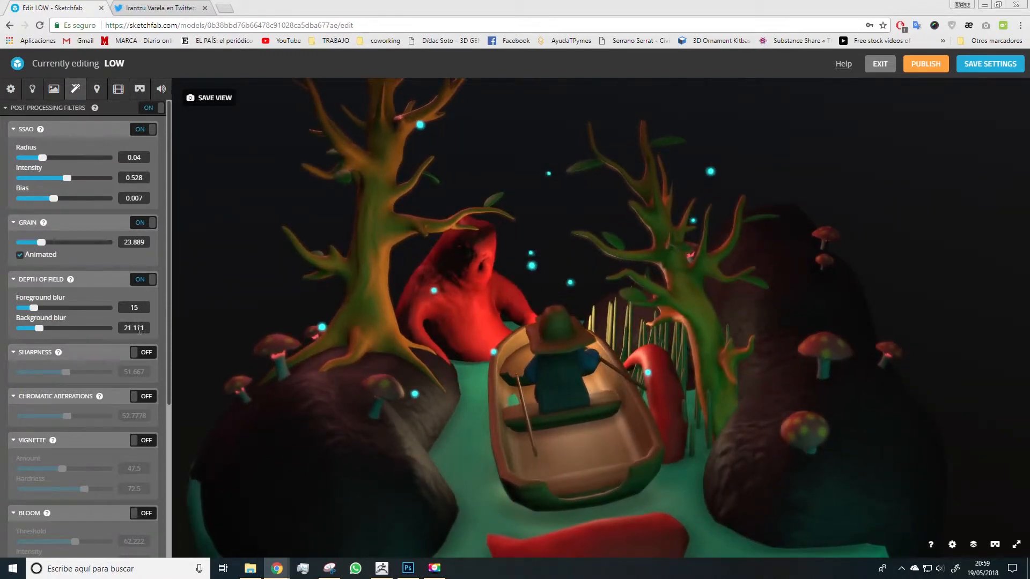
Enable the sharpness filter and set it to 10.556.
{"action": "left_click", "coordinate": [142, 352]}
{"action": "left_click_drag", "start_coordinate": [66, 379], "coordinate": [27, 377]}
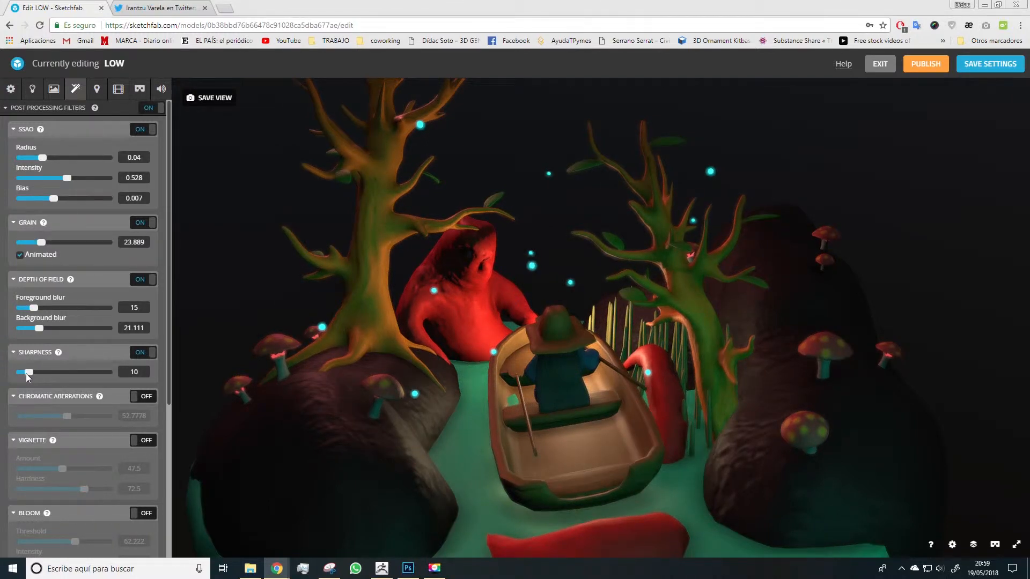
{"action": "left_click_drag", "start_coordinate": [26, 377], "coordinate": [28, 377]}
Enable chromatic aberrations and set the strength to 0.5556.
{"action": "left_click", "coordinate": [147, 397]}
{"action": "left_click_drag", "start_coordinate": [235, 381], "coordinate": [382, 359]}
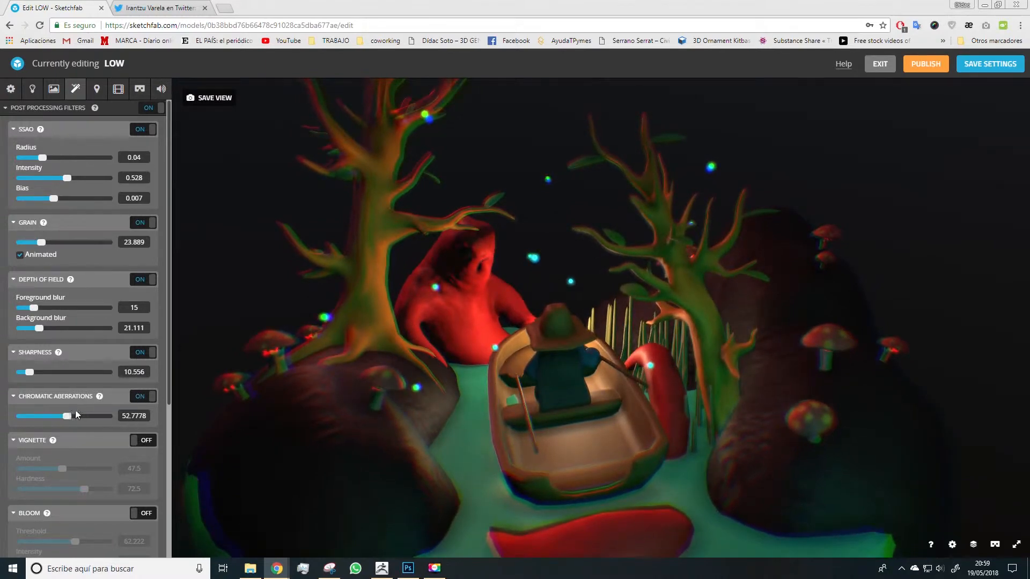
{"action": "left_click_drag", "start_coordinate": [67, 418], "coordinate": [18, 418]}
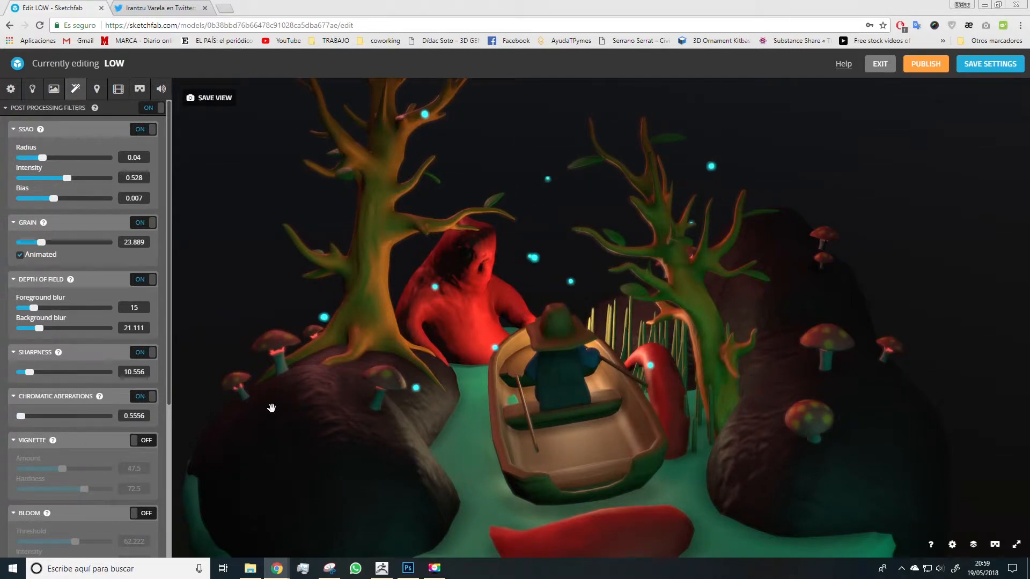
Enable the vignette with an amount of 50.556 and a hardness of 72.778.
{"action": "left_click", "coordinate": [144, 444]}
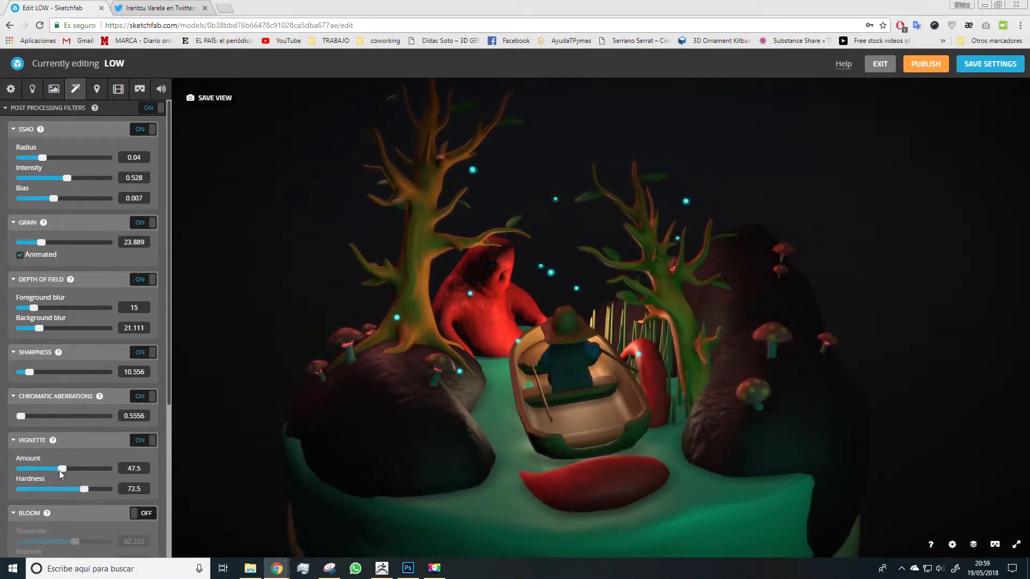
{"action": "left_click_drag", "start_coordinate": [86, 489], "coordinate": [74, 469]}
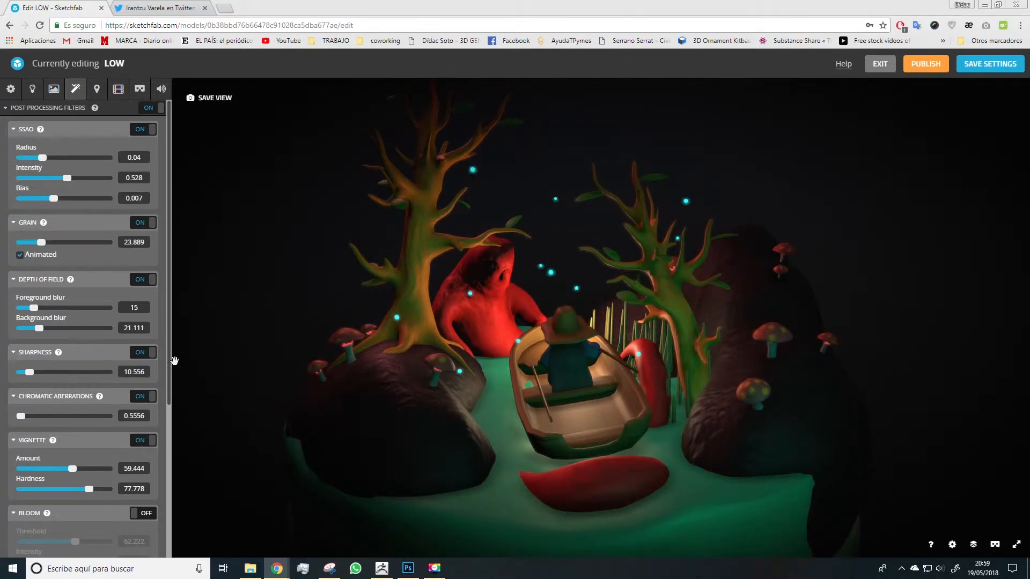
{"action": "left_click_drag", "start_coordinate": [72, 469], "coordinate": [88, 494]}
Enable bloom with a threshold of 80.556, an intensity of 54.444 and a radius of 65.556.
{"action": "scroll", "coordinate": [104, 459], "scroll_direction": "down", "scroll_amount": 2}
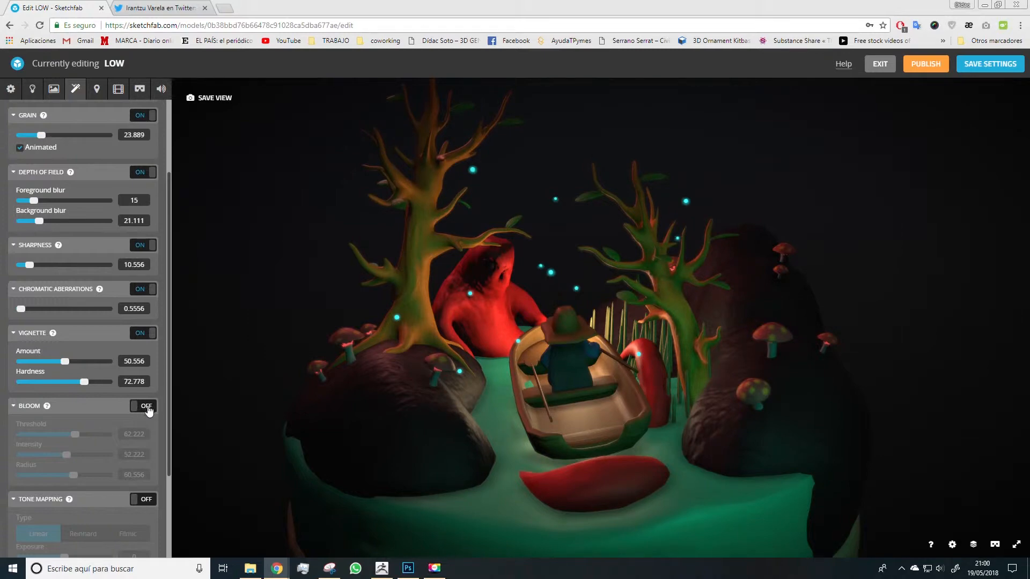
{"action": "left_click", "coordinate": [145, 407]}
{"action": "left_click", "coordinate": [140, 407]}
{"action": "left_click", "coordinate": [140, 407]}
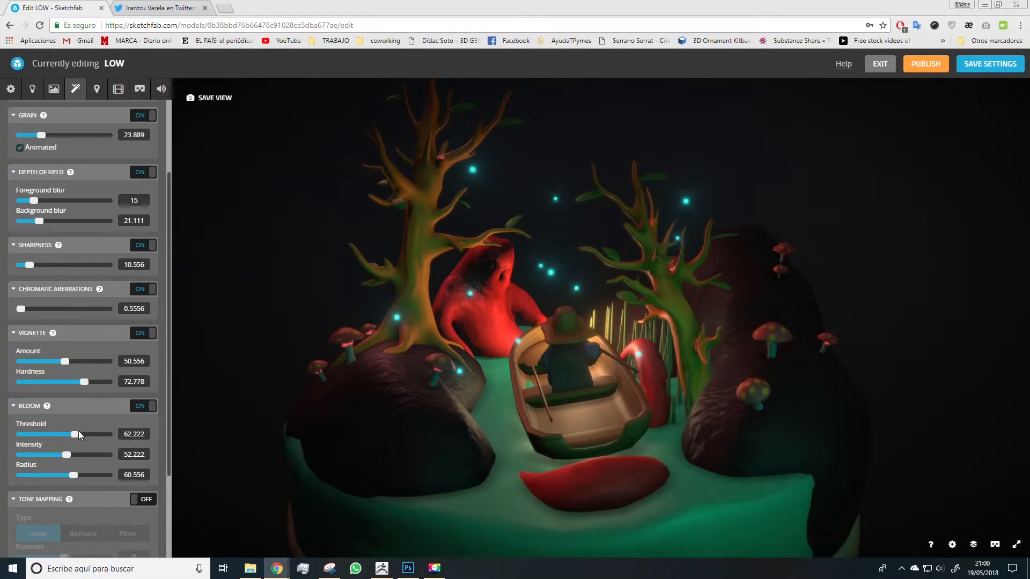
{"action": "left_click_drag", "start_coordinate": [75, 435], "coordinate": [101, 435]}
{"action": "left_click_drag", "start_coordinate": [362, 396], "coordinate": [231, 389]}
{"action": "left_click_drag", "start_coordinate": [102, 435], "coordinate": [76, 471]}
{"action": "left_click_drag", "start_coordinate": [445, 424], "coordinate": [554, 384]}
Expand the color balance settings and enable tone mapping with the Filmic type.
{"action": "scroll", "coordinate": [30, 436], "scroll_direction": "down", "scroll_amount": 1}
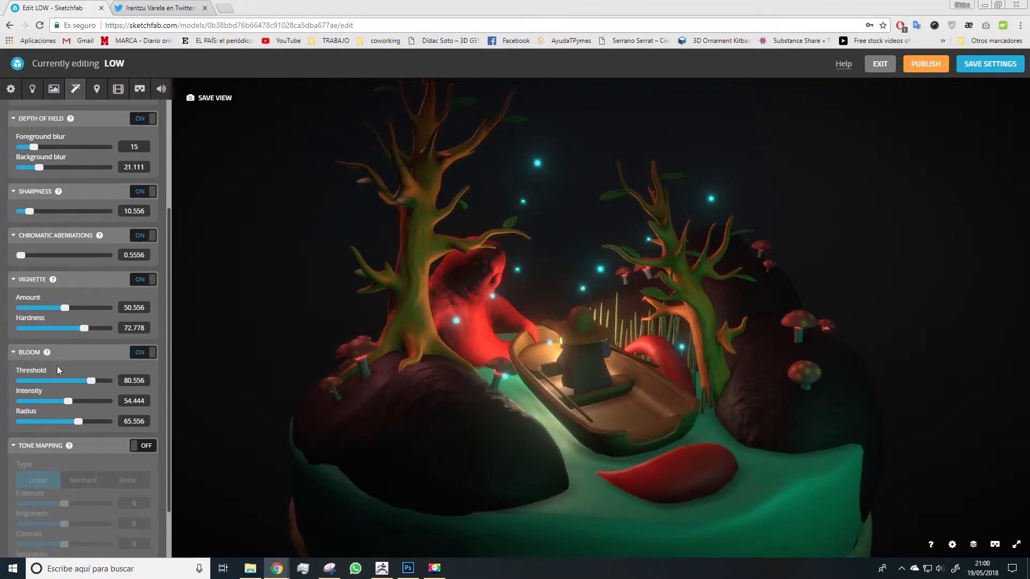
{"action": "scroll", "coordinate": [38, 435], "scroll_direction": "down", "scroll_amount": 2}
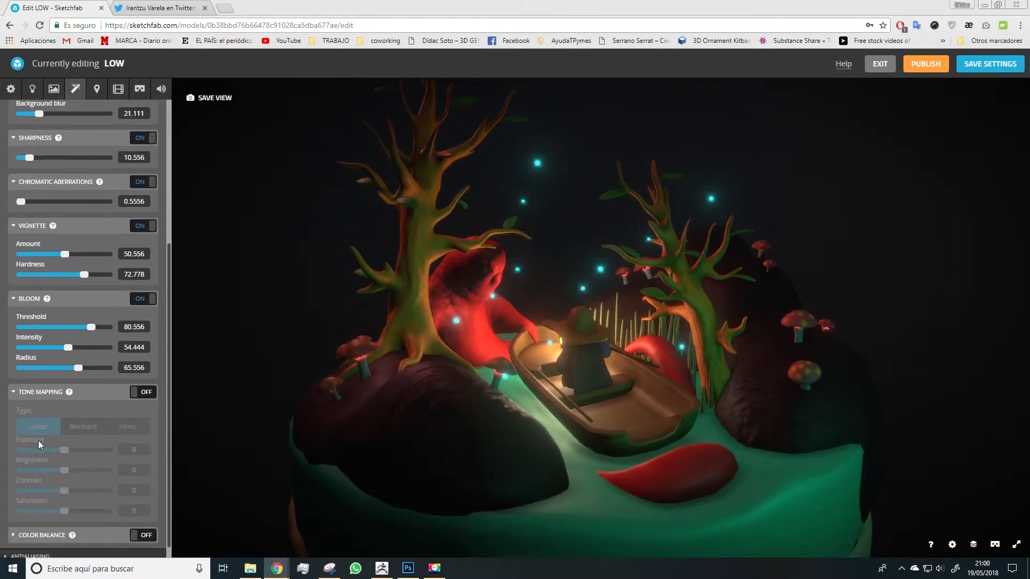
{"action": "left_click", "coordinate": [15, 523]}
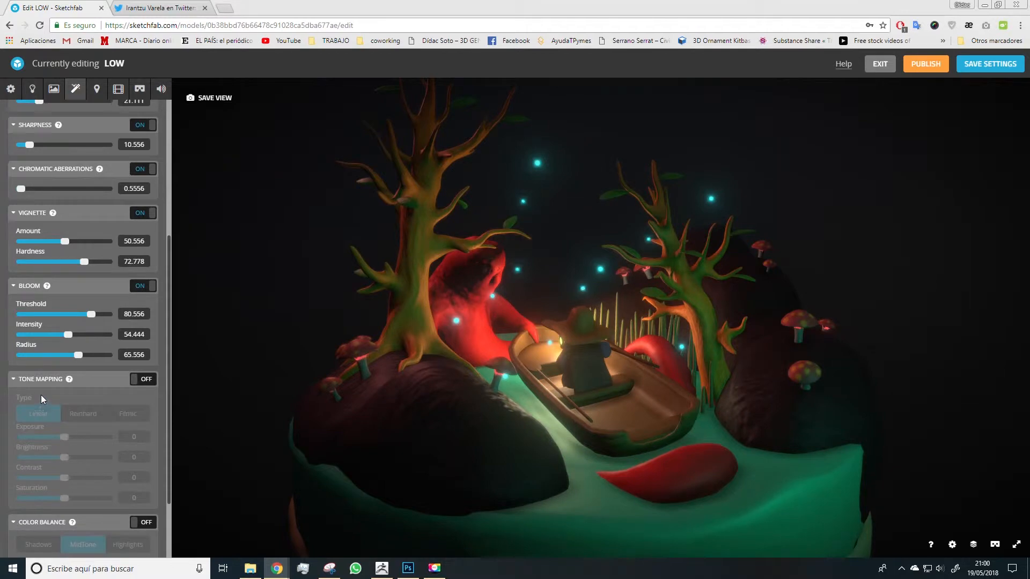
{"action": "scroll", "coordinate": [41, 394], "scroll_direction": "down", "scroll_amount": 2}
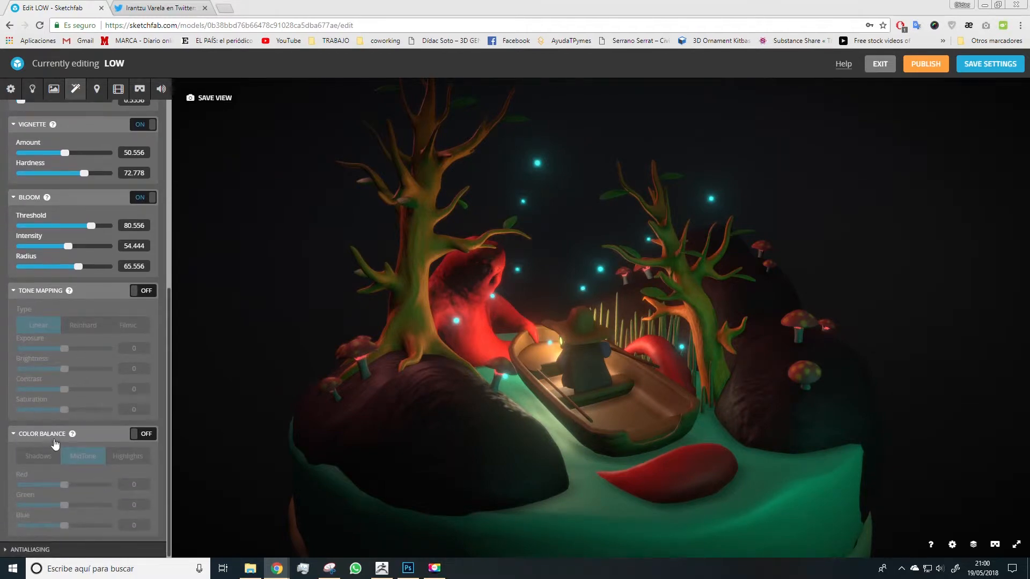
{"action": "left_click", "coordinate": [145, 293]}
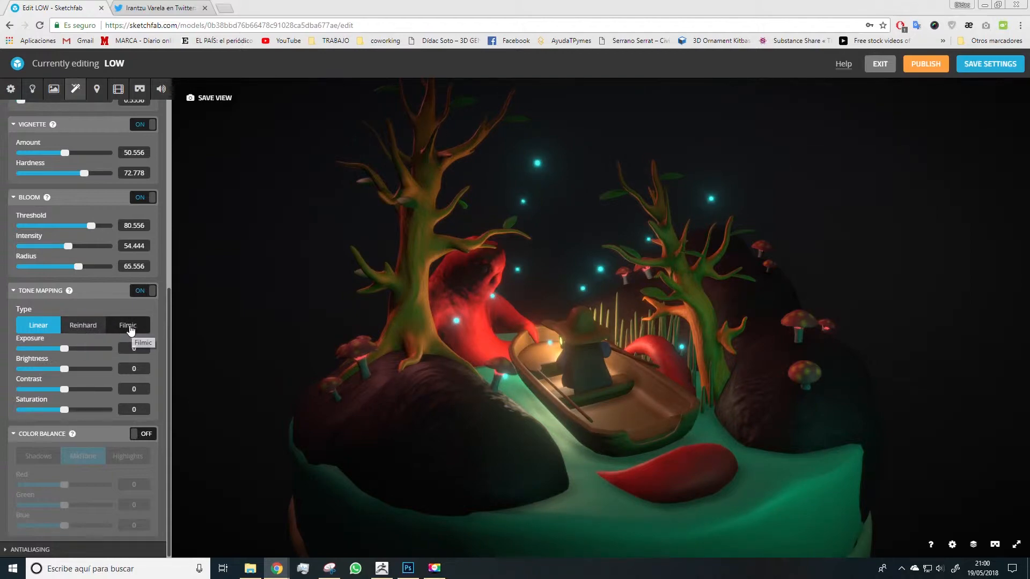
{"action": "left_click", "coordinate": [133, 331]}
{"action": "left_click_drag", "start_coordinate": [546, 369], "coordinate": [340, 328]}
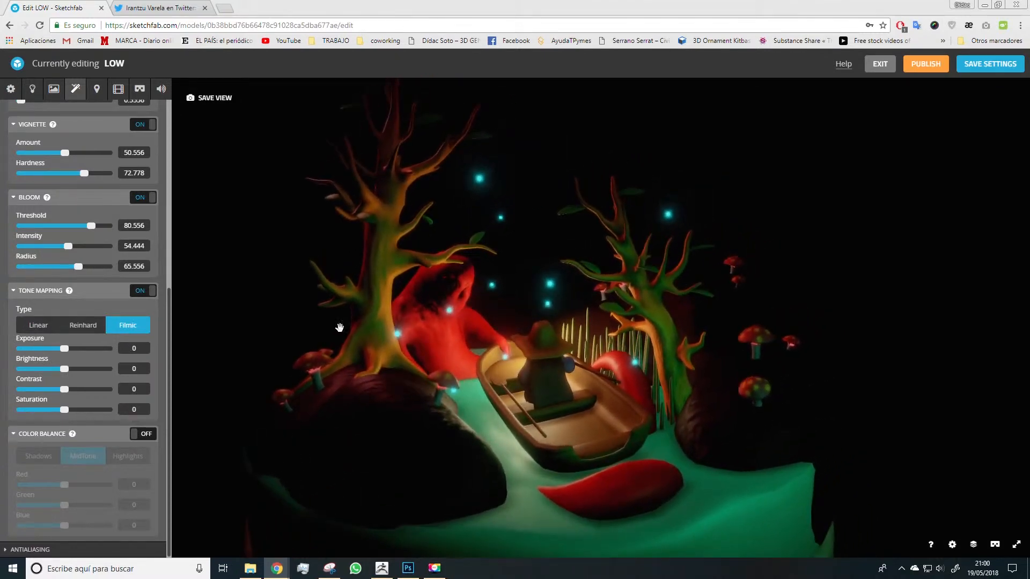
Set the Filmic tone mapping to exposure 64.4444, brightness 20, contrast -37.778 and saturation 14.4444.
{"action": "left_click_drag", "start_coordinate": [69, 350], "coordinate": [47, 390]}
{"action": "mouse_move", "coordinate": [528, 382]}
{"action": "left_mouse_down"}
{"action": "mouse_move", "coordinate": [479, 383]}
{"action": "mouse_move", "coordinate": [537, 381]}
{"action": "left_mouse_up"}
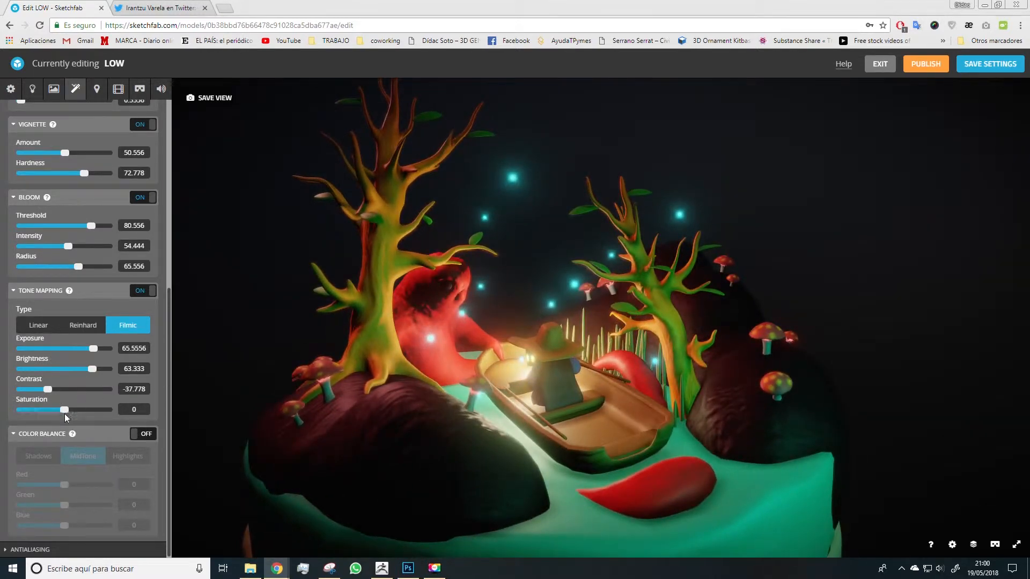
{"action": "left_click_drag", "start_coordinate": [64, 409], "coordinate": [72, 410]}
{"action": "mouse_move", "coordinate": [92, 369]}
{"action": "left_mouse_down"}
{"action": "mouse_move", "coordinate": [77, 349]}
{"action": "mouse_move", "coordinate": [83, 369]}
{"action": "mouse_move", "coordinate": [93, 349]}
{"action": "mouse_move", "coordinate": [73, 369]}
{"action": "left_mouse_up"}
{"action": "left_click_drag", "start_coordinate": [583, 455], "coordinate": [563, 454]}
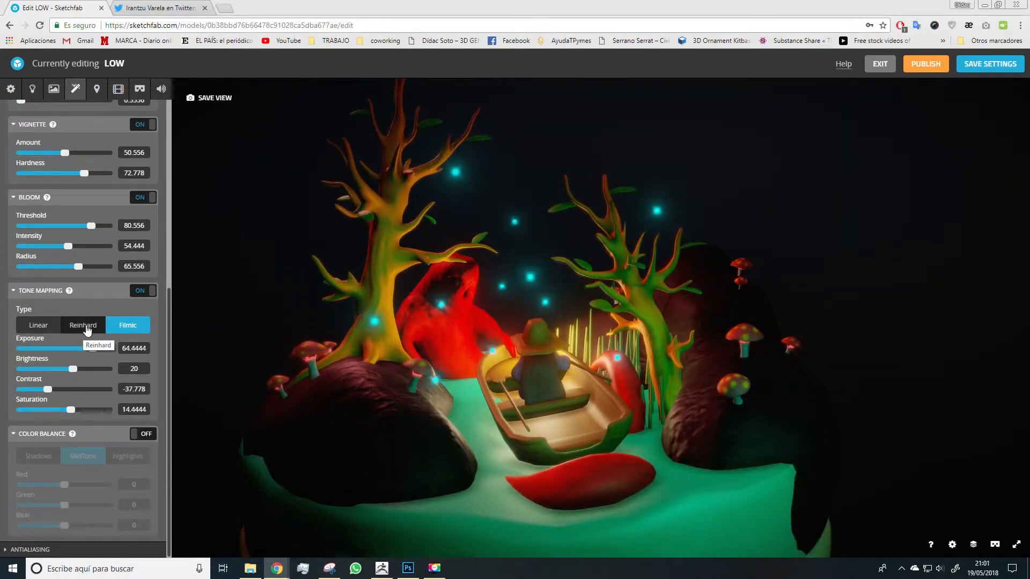
Try Reinhard tone mapping with exposure 35.5556, brightness 23.333, contrast -7.778 and saturation 17.7778.
{"action": "left_click", "coordinate": [83, 325]}
{"action": "left_click_drag", "start_coordinate": [375, 386], "coordinate": [397, 383]}
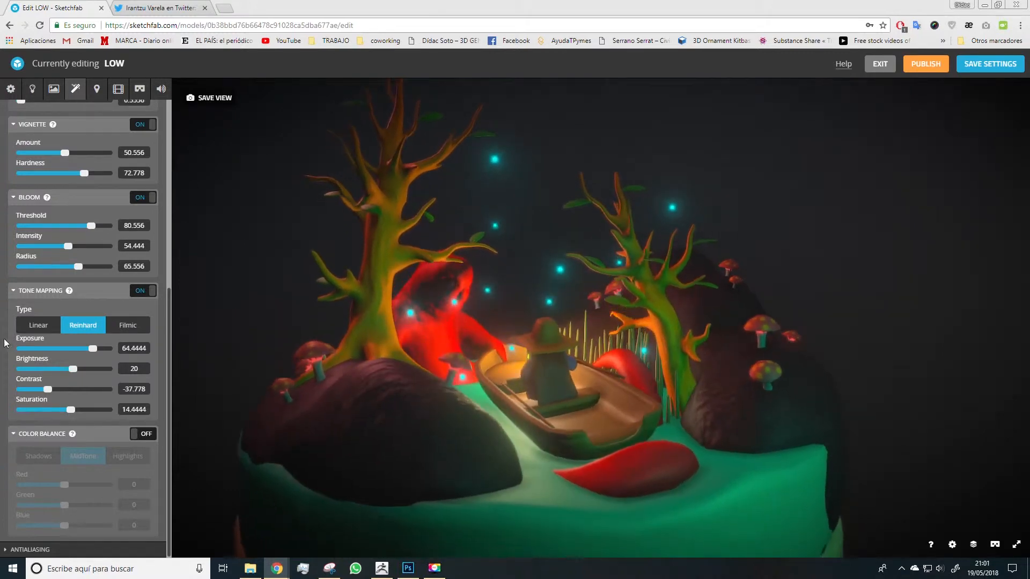
{"action": "mouse_move", "coordinate": [93, 349]}
{"action": "left_mouse_down"}
{"action": "mouse_move", "coordinate": [80, 349]}
{"action": "mouse_move", "coordinate": [60, 389]}
{"action": "left_mouse_up"}
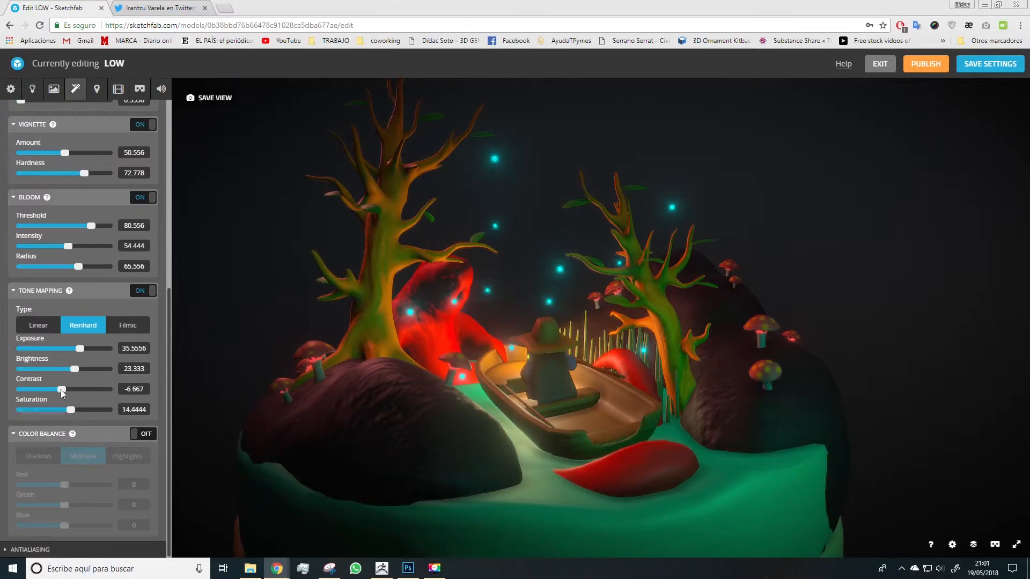
{"action": "left_click", "coordinate": [69, 410]}
{"action": "left_click", "coordinate": [72, 410]}
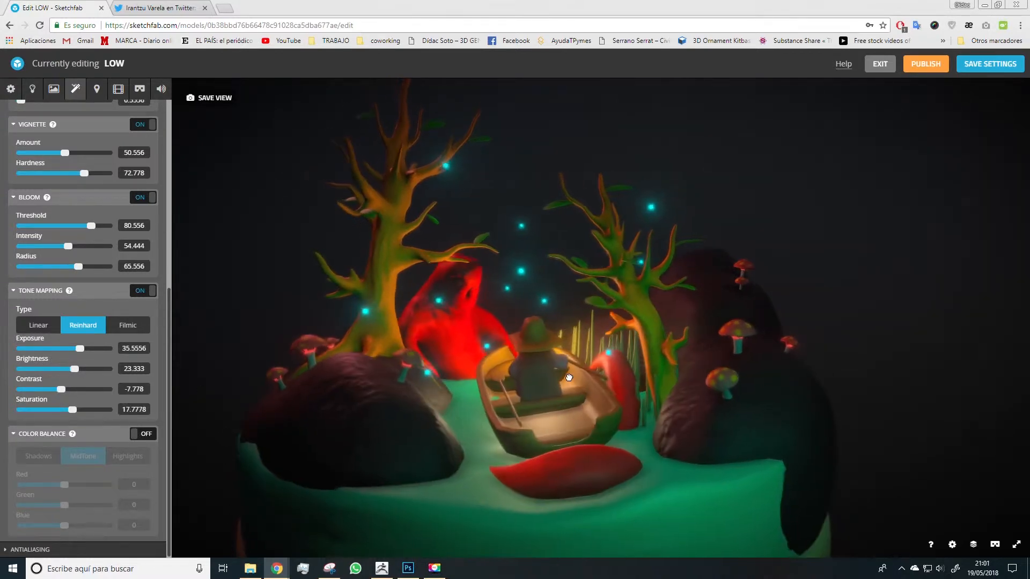
Switch tone mapping to Filmic with exposure 64.4444, brightness 76.667, contrast 7.778 and saturation -2.2222.
{"action": "left_click", "coordinate": [114, 328]}
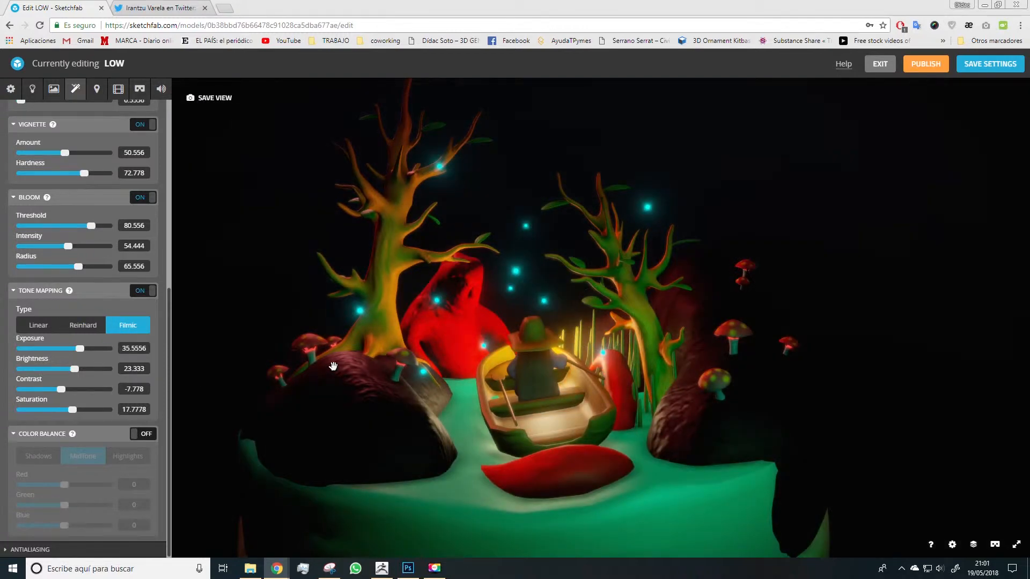
{"action": "mouse_move", "coordinate": [72, 409]}
{"action": "left_mouse_down"}
{"action": "mouse_move", "coordinate": [60, 410]}
{"action": "mouse_move", "coordinate": [85, 391]}
{"action": "mouse_move", "coordinate": [66, 391]}
{"action": "mouse_move", "coordinate": [110, 369]}
{"action": "mouse_move", "coordinate": [102, 353]}
{"action": "mouse_move", "coordinate": [101, 371]}
{"action": "left_mouse_up"}
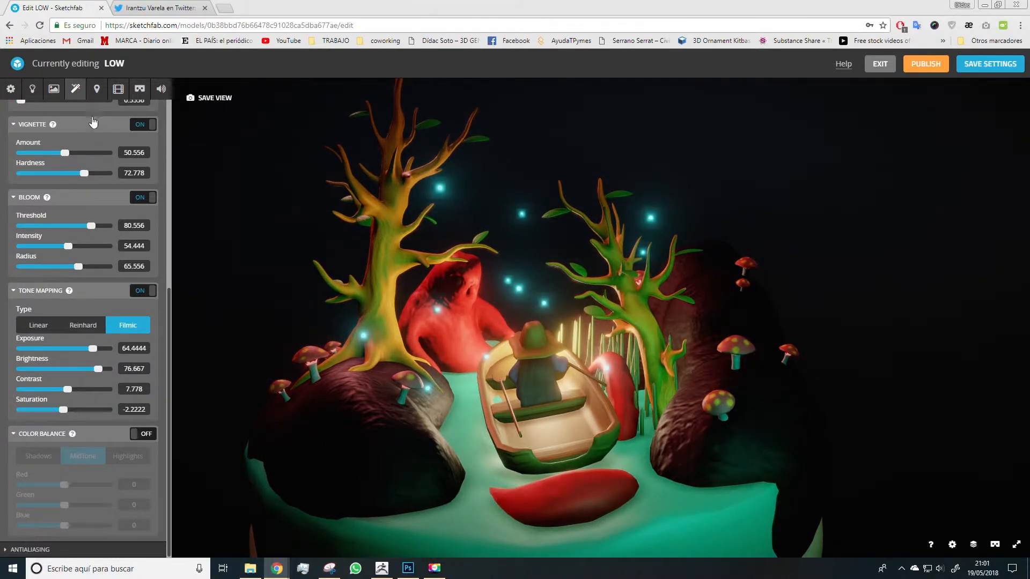
Set the brightness of the Gdansk shipyard buildings lighting environment to 0.0244.
{"action": "left_click", "coordinate": [32, 93]}
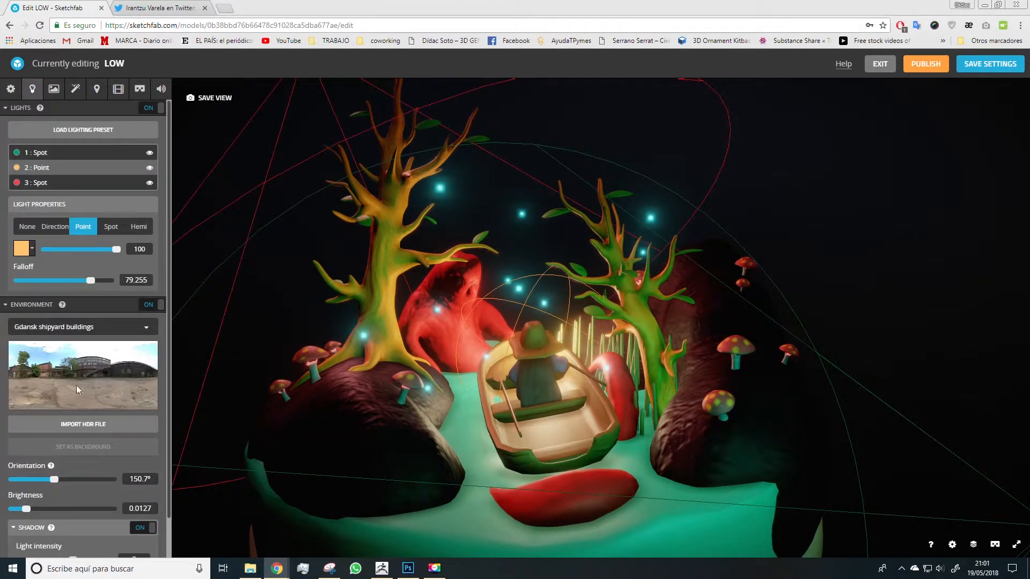
{"action": "left_click_drag", "start_coordinate": [27, 509], "coordinate": [25, 509]}
{"action": "left_click_drag", "start_coordinate": [443, 432], "coordinate": [167, 182]}
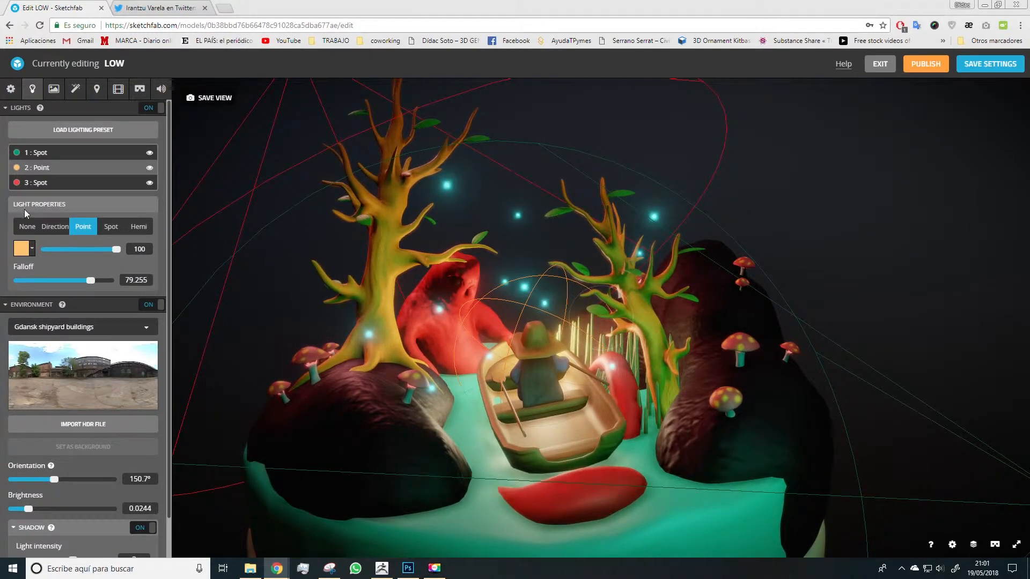
Set the green spot light's intensity to 55.222 and the red spot light's intensity to 29.048.
{"action": "left_click", "coordinate": [41, 156]}
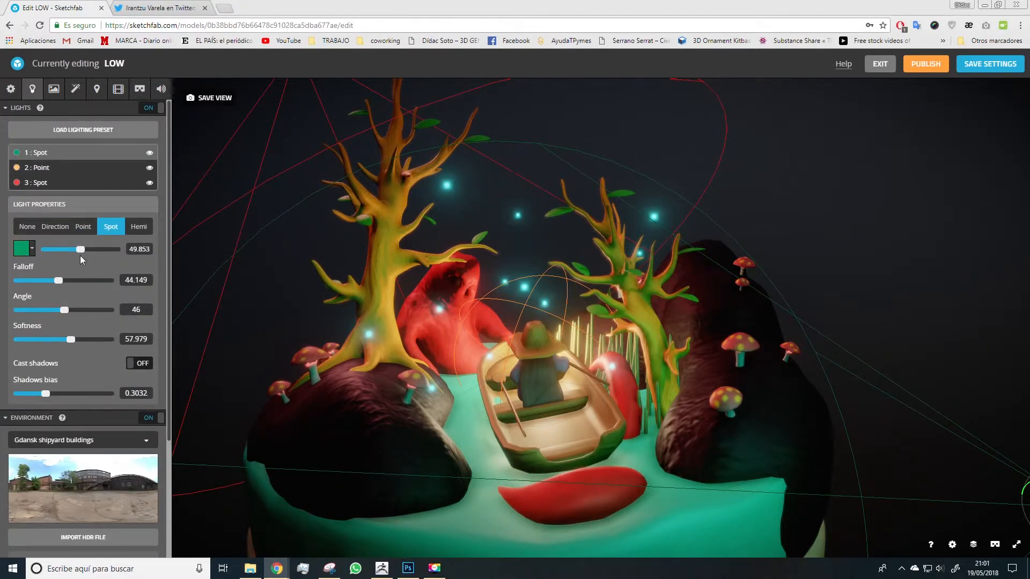
{"action": "left_click_drag", "start_coordinate": [83, 249], "coordinate": [85, 249]}
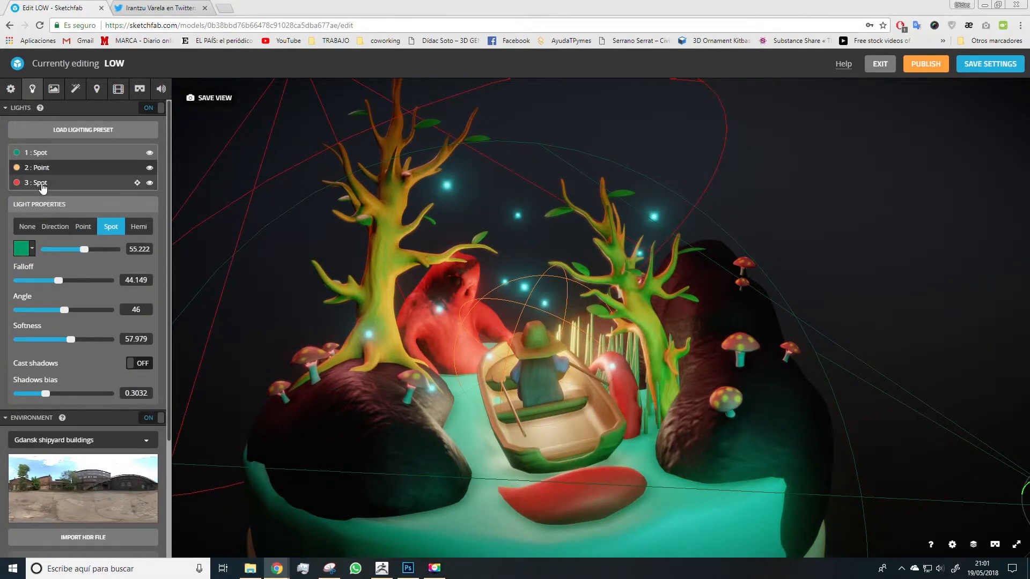
{"action": "left_click", "coordinate": [43, 185]}
{"action": "left_click", "coordinate": [62, 250]}
{"action": "left_click_drag", "start_coordinate": [61, 249], "coordinate": [64, 249]}
Lower the Gdansk shipyard buildings environment brightness to 0.019.
{"action": "scroll", "coordinate": [70, 407], "scroll_direction": "down", "scroll_amount": 1}
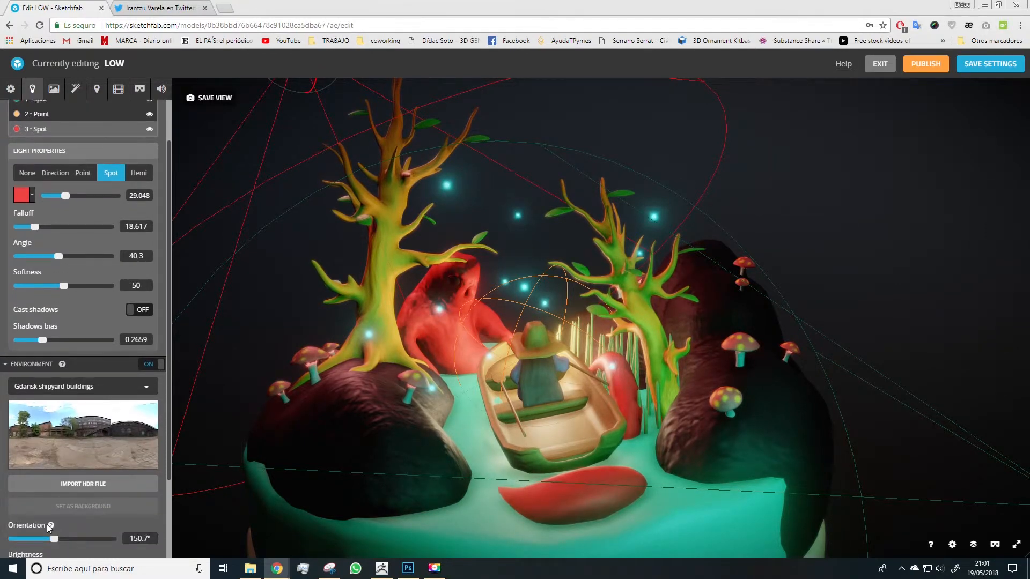
{"action": "scroll", "coordinate": [50, 523], "scroll_direction": "down", "scroll_amount": 1}
{"action": "left_click_drag", "start_coordinate": [28, 518], "coordinate": [25, 517]}
{"action": "mouse_move", "coordinate": [430, 402]}
{"action": "left_mouse_down"}
{"action": "mouse_move", "coordinate": [408, 390]}
{"action": "mouse_move", "coordinate": [431, 399]}
{"action": "left_mouse_up"}
Enable color balance and set the midtones to red -7.778, green 3.333 and blue 4.444.
{"action": "left_click", "coordinate": [75, 89]}
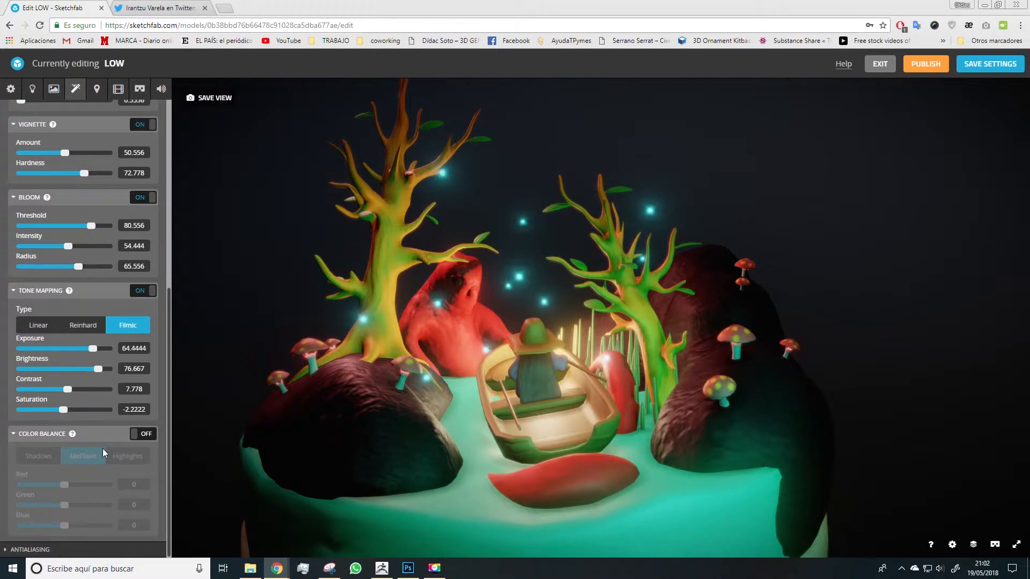
{"action": "left_click", "coordinate": [141, 434]}
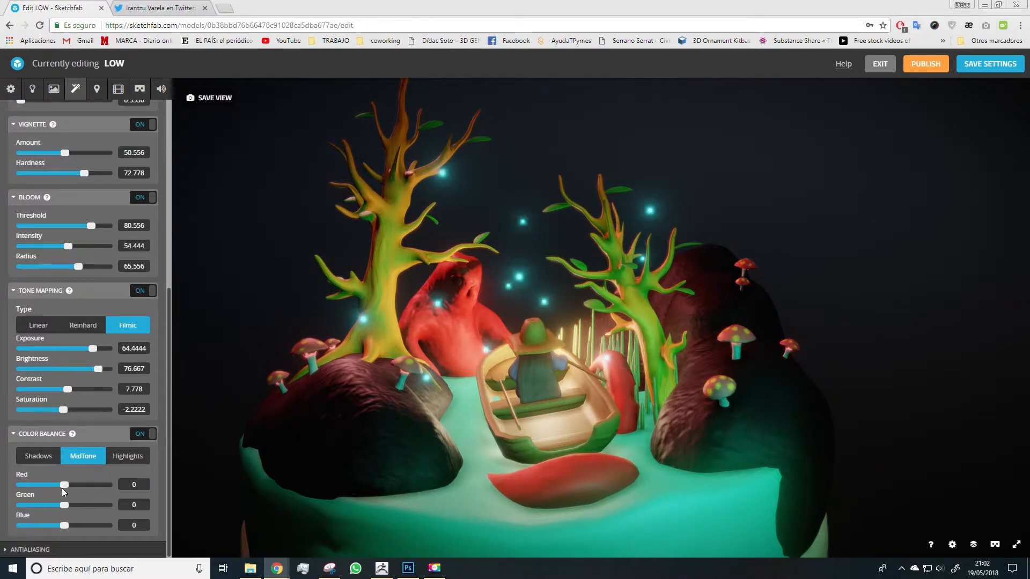
{"action": "left_click_drag", "start_coordinate": [65, 484], "coordinate": [66, 529]}
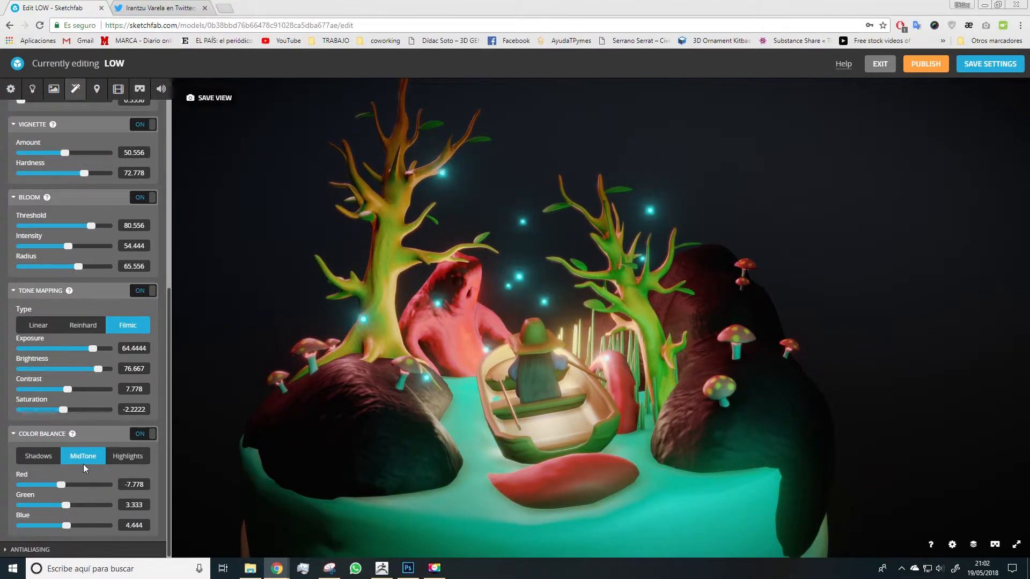
Adjust the red, green and blue color balance values of the highlights.
{"action": "left_click", "coordinate": [136, 457]}
{"action": "left_click_drag", "start_coordinate": [241, 437], "coordinate": [317, 492]}
{"action": "left_click_drag", "start_coordinate": [64, 485], "coordinate": [66, 526]}
{"action": "left_click_drag", "start_coordinate": [66, 484], "coordinate": [66, 526]}
Try a shadows color balance of red 23.333, green 15.556 and blue 17.778.
{"action": "left_click", "coordinate": [45, 460]}
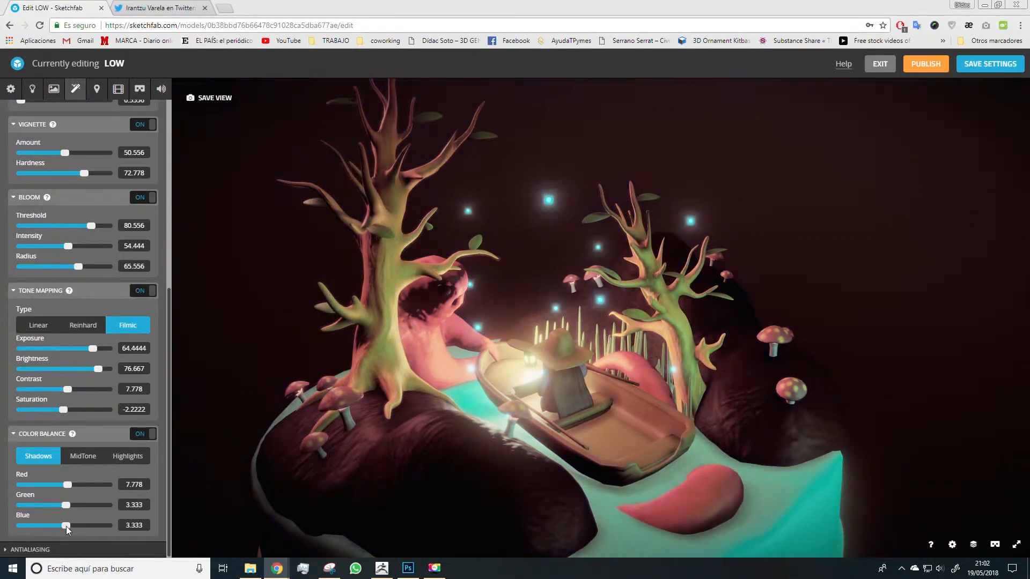
{"action": "left_click_drag", "start_coordinate": [341, 421], "coordinate": [376, 411]}
{"action": "left_click_drag", "start_coordinate": [66, 485], "coordinate": [73, 531]}
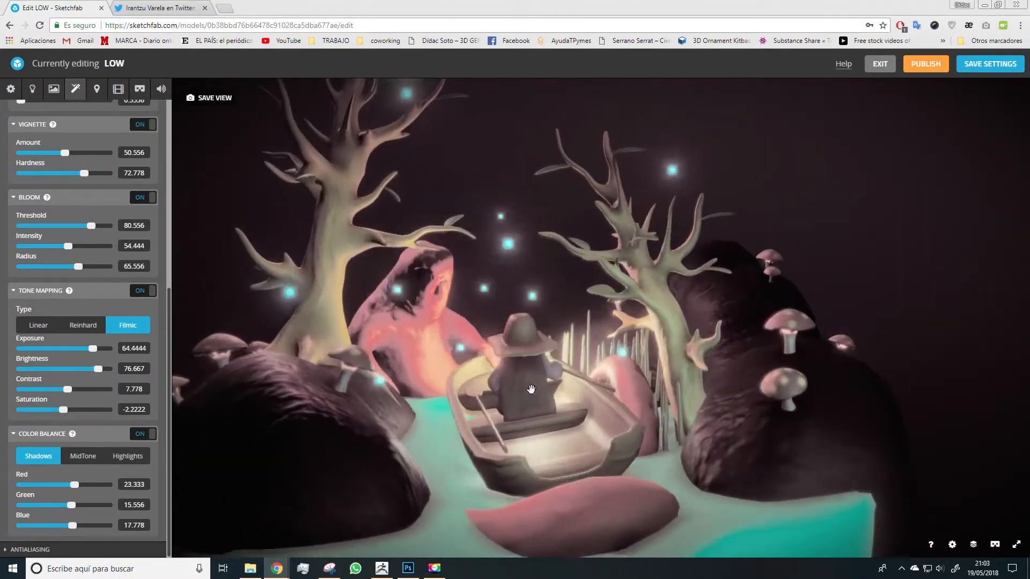
Reset the shadows color balance to 0 for red, green and blue.
{"action": "left_click", "coordinate": [133, 484]}
{"action": "type", "text": "0"}
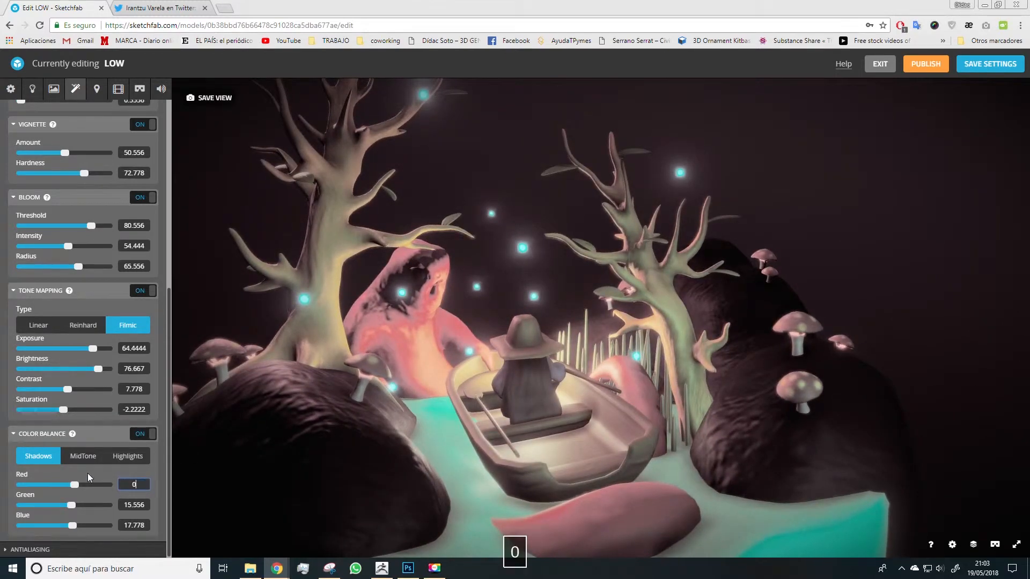
{"action": "left_click", "coordinate": [124, 502]}
{"action": "type", "text": "0"}
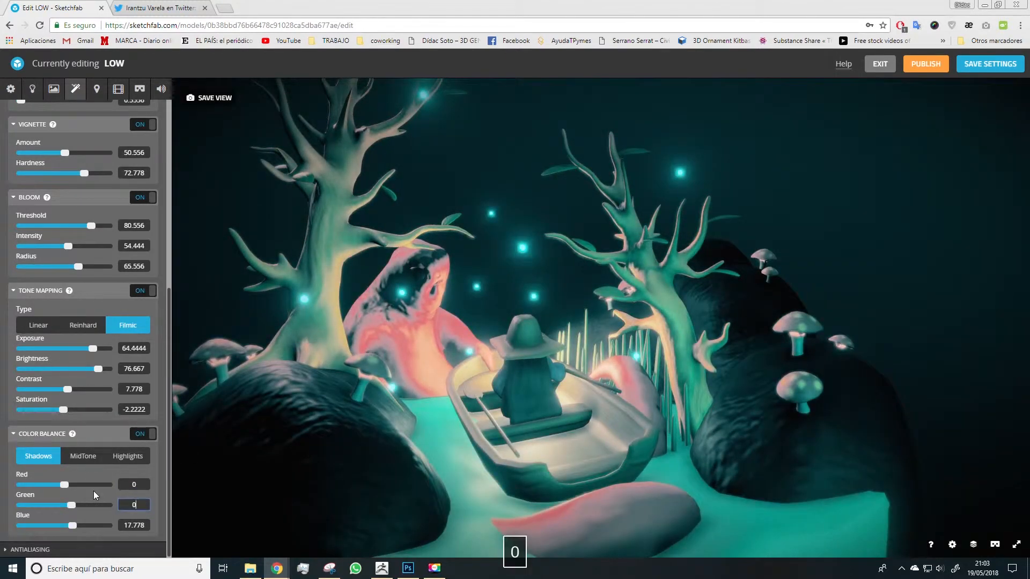
{"action": "key", "text": "Tab"}
{"action": "type", "text": "0"}
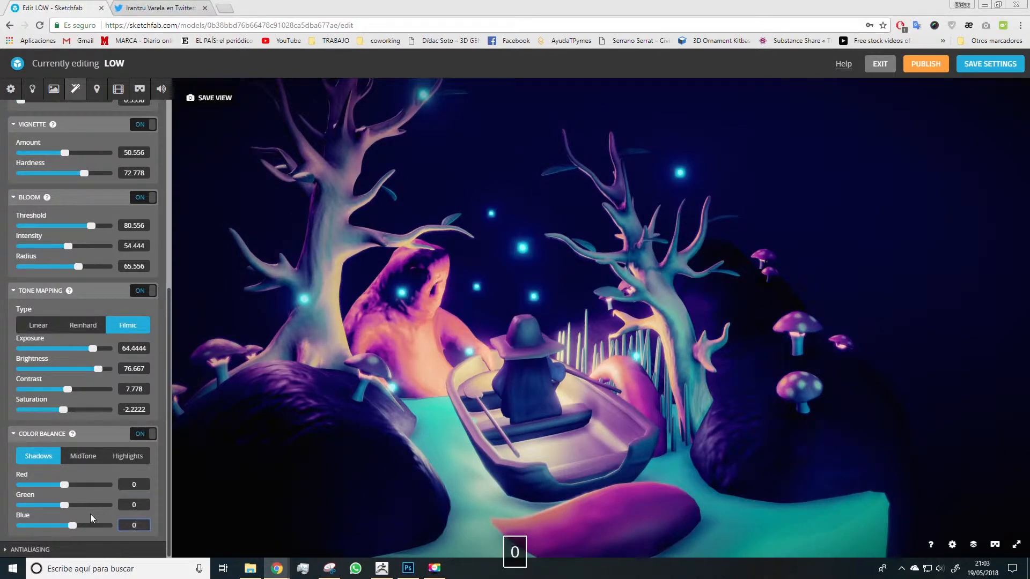
Reduce the bloom to a threshold of 67.222, an intensity of 45.556 and a radius of 54.444.
{"action": "left_click_drag", "start_coordinate": [883, 258], "coordinate": [836, 257]}
{"action": "scroll", "coordinate": [454, 293], "scroll_direction": "down", "scroll_amount": 3}
{"action": "scroll", "coordinate": [453, 293], "scroll_direction": "down", "scroll_amount": 3}
{"action": "left_click_drag", "start_coordinate": [452, 403], "coordinate": [453, 410]}
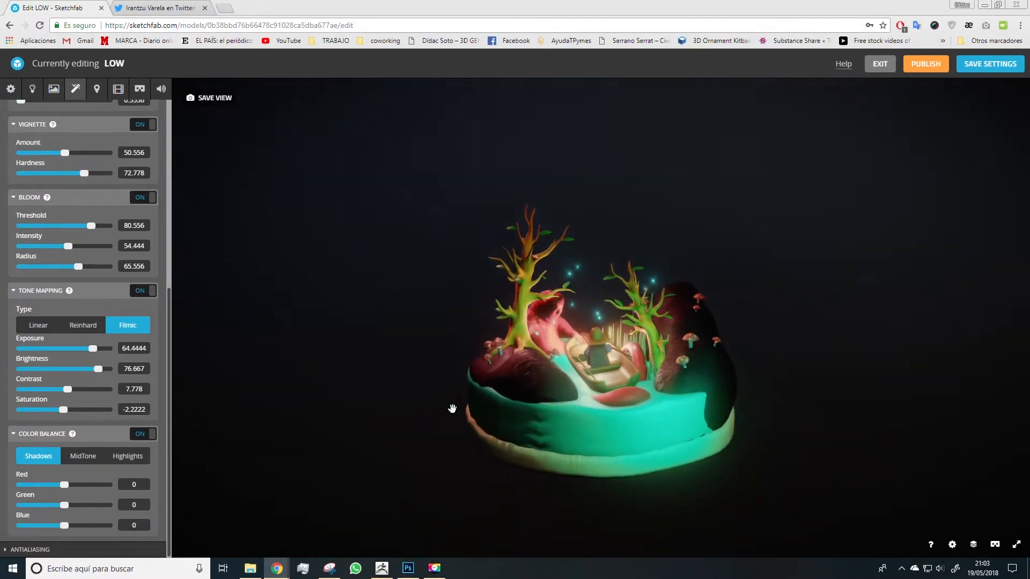
{"action": "scroll", "coordinate": [598, 418], "scroll_direction": "up", "scroll_amount": 2}
{"action": "scroll", "coordinate": [598, 417], "scroll_direction": "up", "scroll_amount": 5}
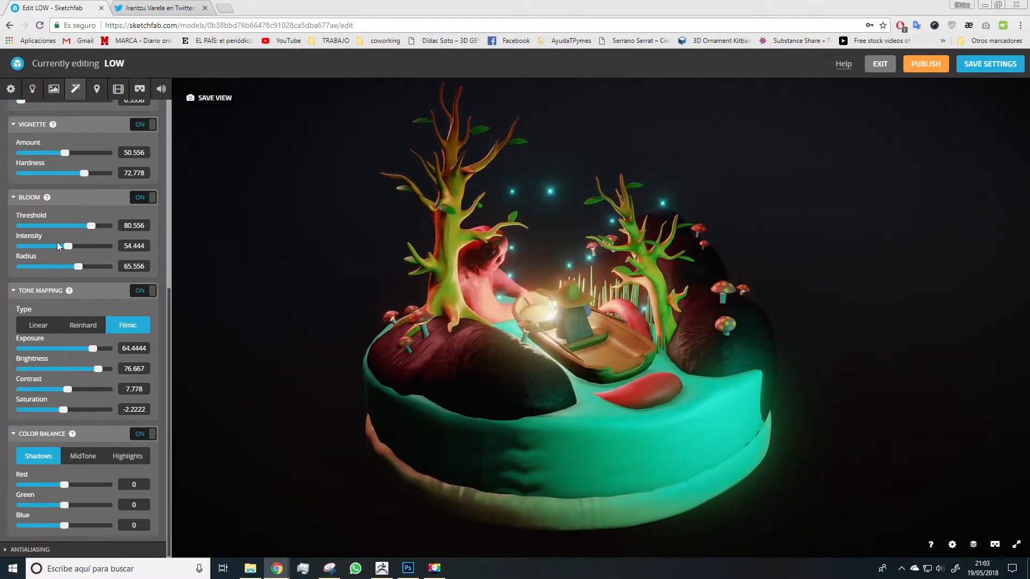
{"action": "scroll", "coordinate": [43, 265], "scroll_direction": "up", "scroll_amount": 2}
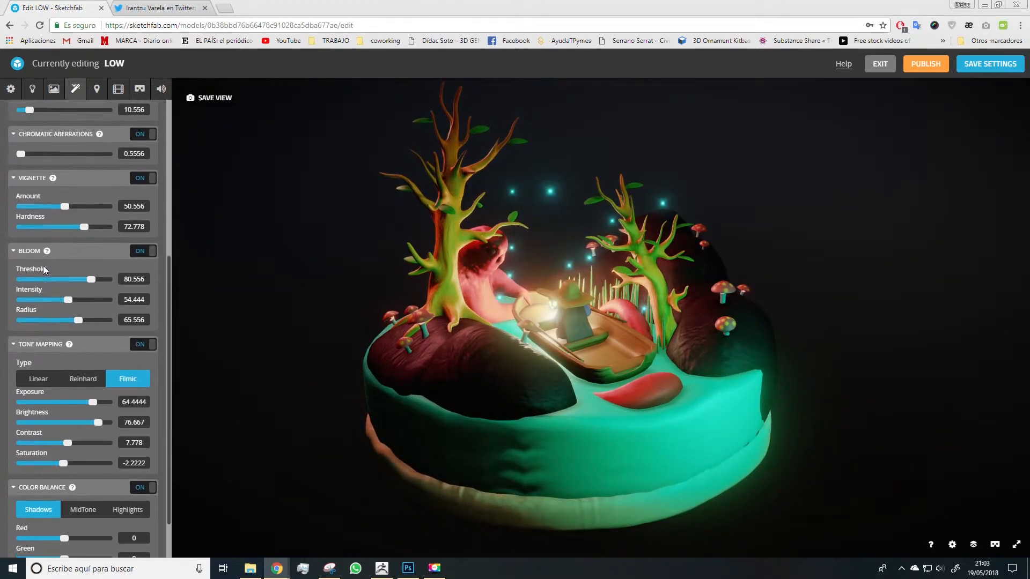
{"action": "left_click_drag", "start_coordinate": [92, 333], "coordinate": [69, 374]}
Change the lighting environment to Road in Dordogne and set its brightness to 0.0146.
{"action": "scroll", "coordinate": [49, 279], "scroll_direction": "up", "scroll_amount": 1}
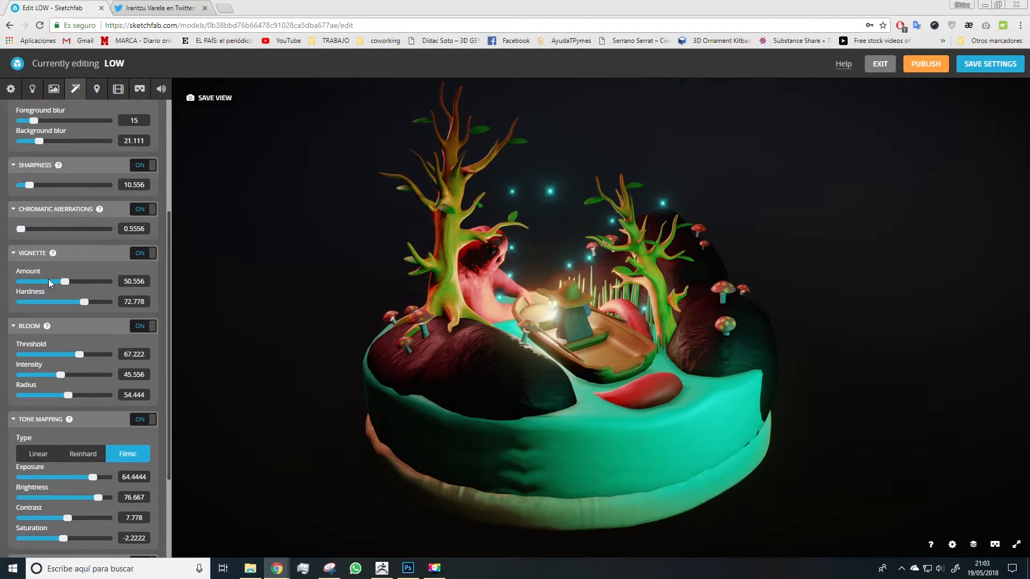
{"action": "scroll", "coordinate": [48, 280], "scroll_direction": "up", "scroll_amount": 4}
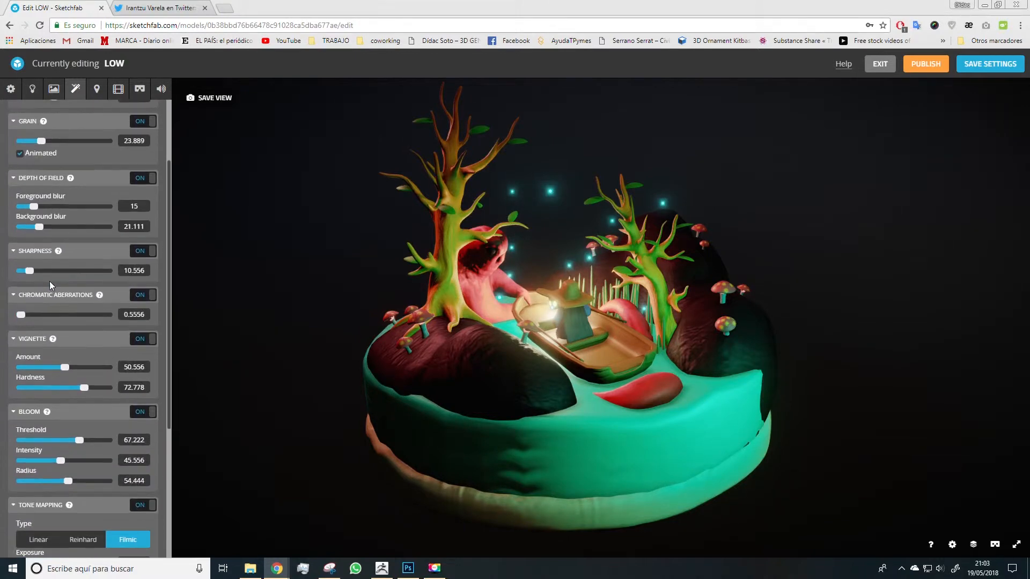
{"action": "scroll", "coordinate": [49, 285], "scroll_direction": "up", "scroll_amount": 4}
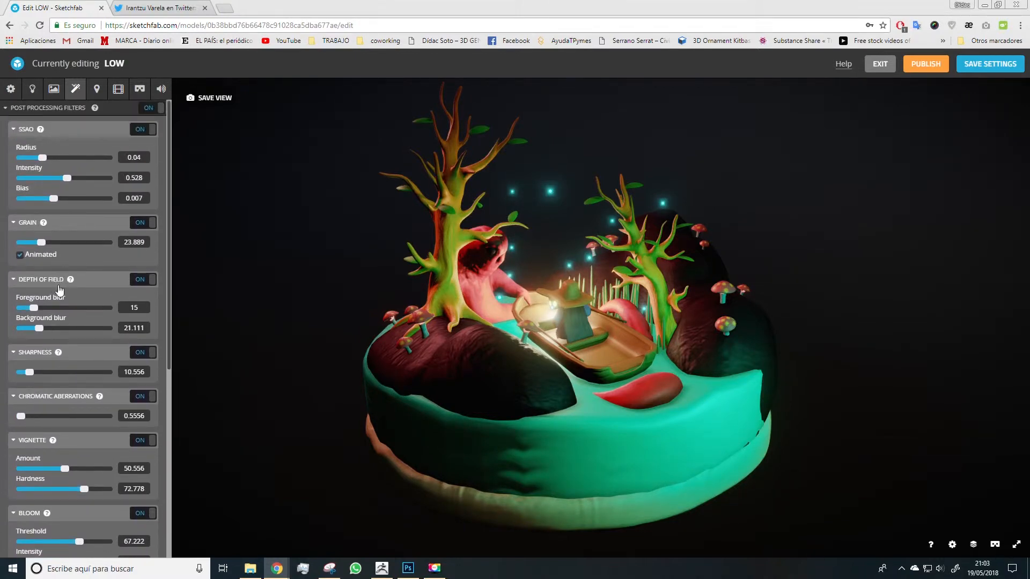
{"action": "left_click", "coordinate": [32, 88]}
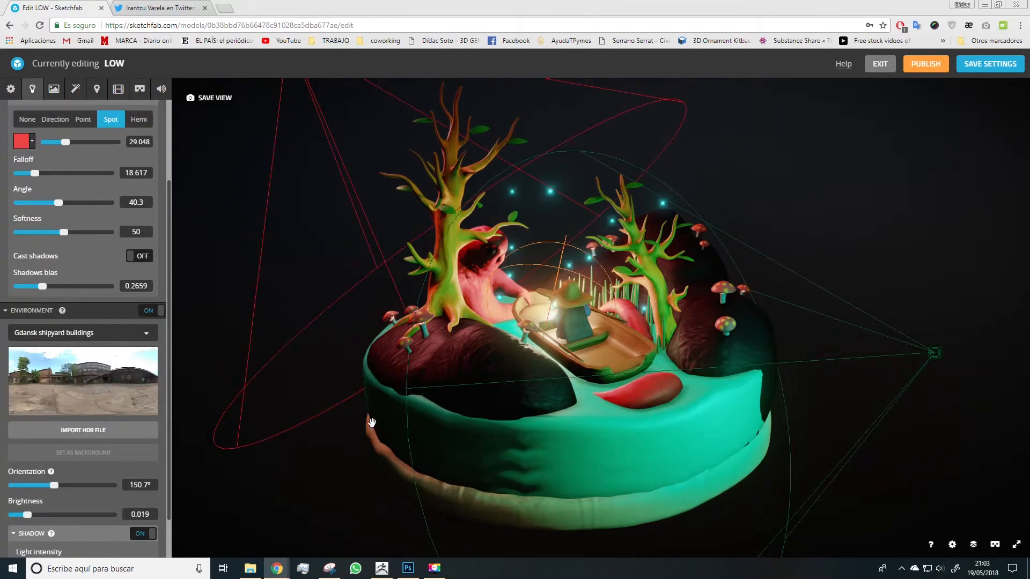
{"action": "left_click", "coordinate": [105, 352]}
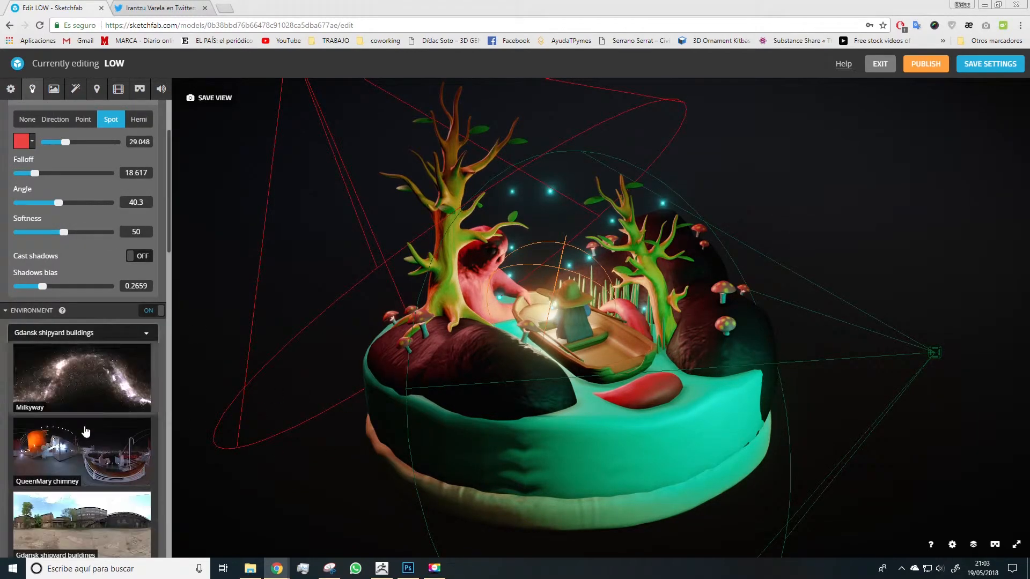
{"action": "scroll", "coordinate": [83, 407], "scroll_direction": "down", "scroll_amount": 10}
{"action": "scroll", "coordinate": [86, 442], "scroll_direction": "down", "scroll_amount": 1}
{"action": "left_click", "coordinate": [66, 324]}
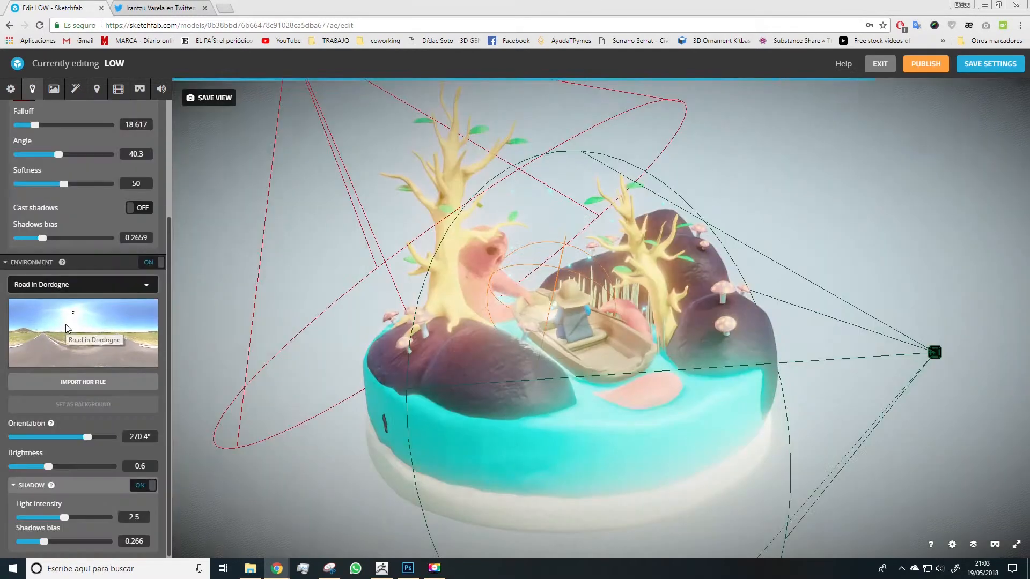
{"action": "left_click_drag", "start_coordinate": [48, 466], "coordinate": [25, 468]}
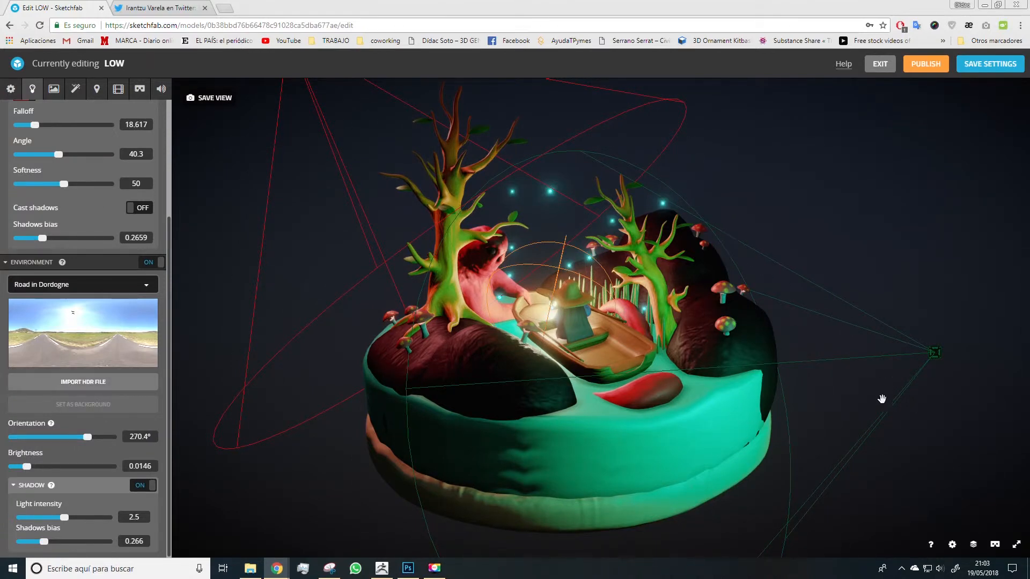
{"action": "left_click_drag", "start_coordinate": [904, 283], "coordinate": [883, 273]}
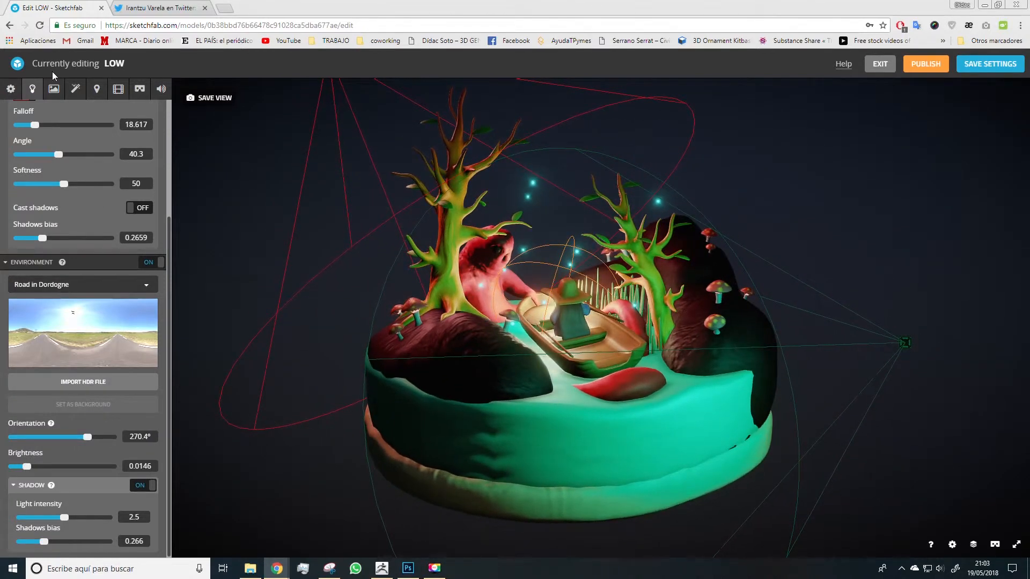
Set the brightness of the environment background to 0.564 in the scene settings.
{"action": "left_click", "coordinate": [11, 90]}
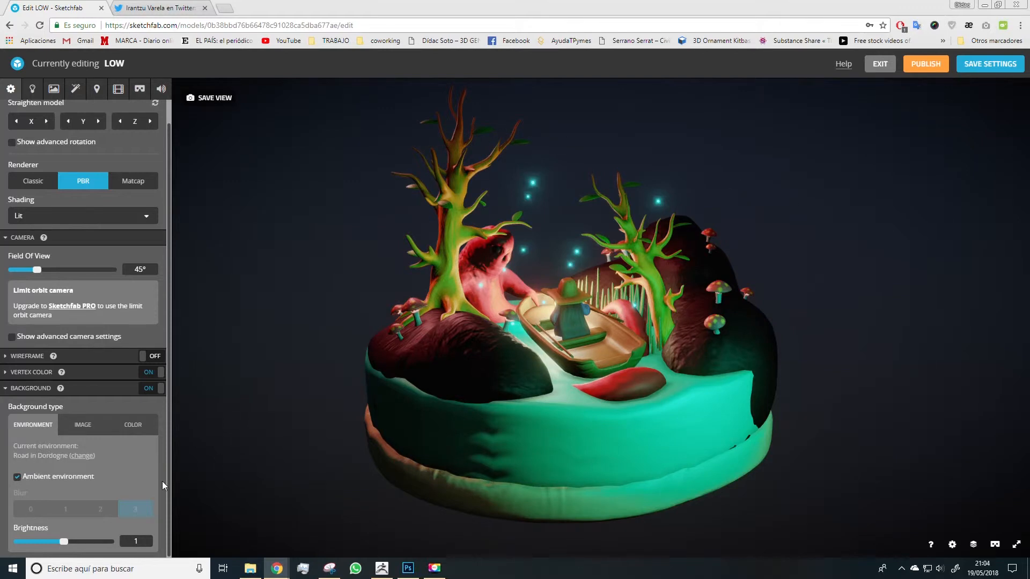
{"action": "left_click", "coordinate": [63, 541]}
{"action": "left_click_drag", "start_coordinate": [96, 555], "coordinate": [42, 555]}
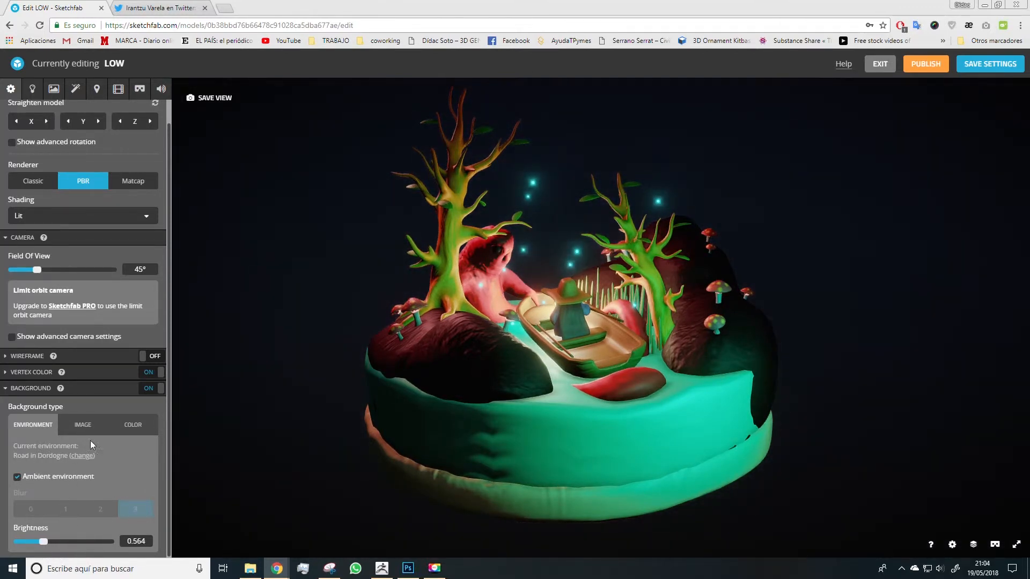
Switch the background type to Image, try dirty_dark and select dirty_light.
{"action": "left_click", "coordinate": [83, 425]}
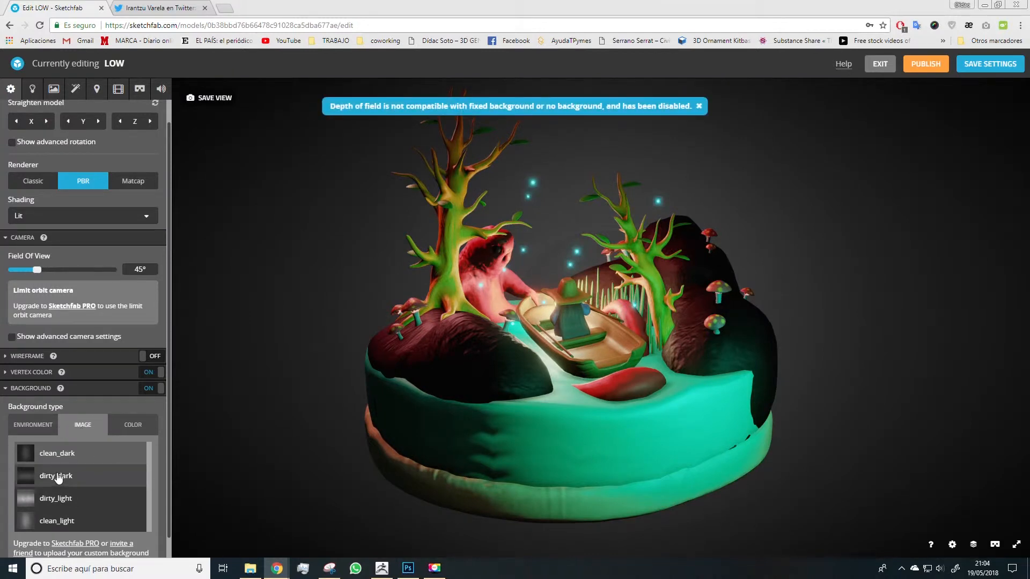
{"action": "left_click", "coordinate": [57, 476]}
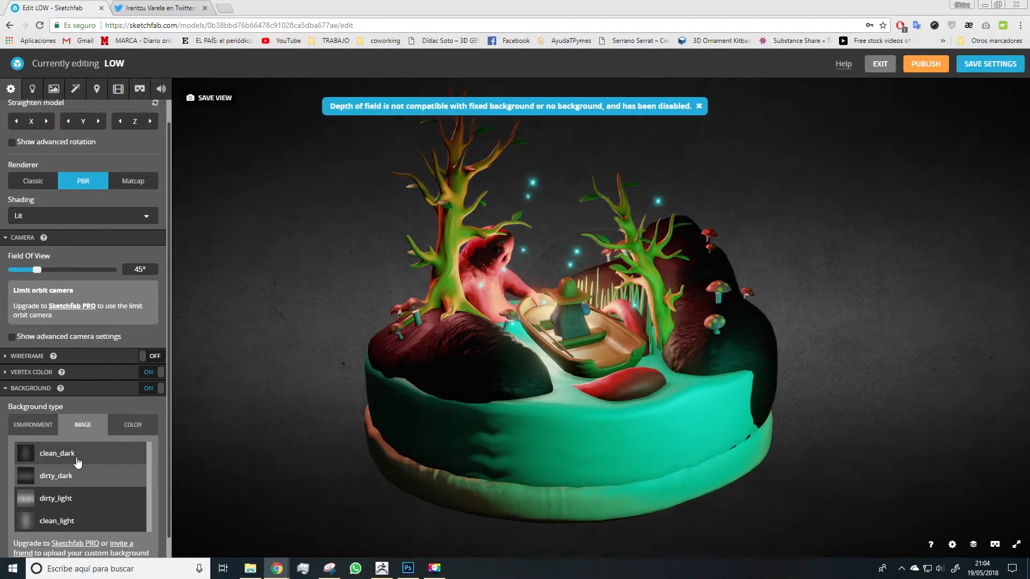
{"action": "left_click", "coordinate": [63, 497]}
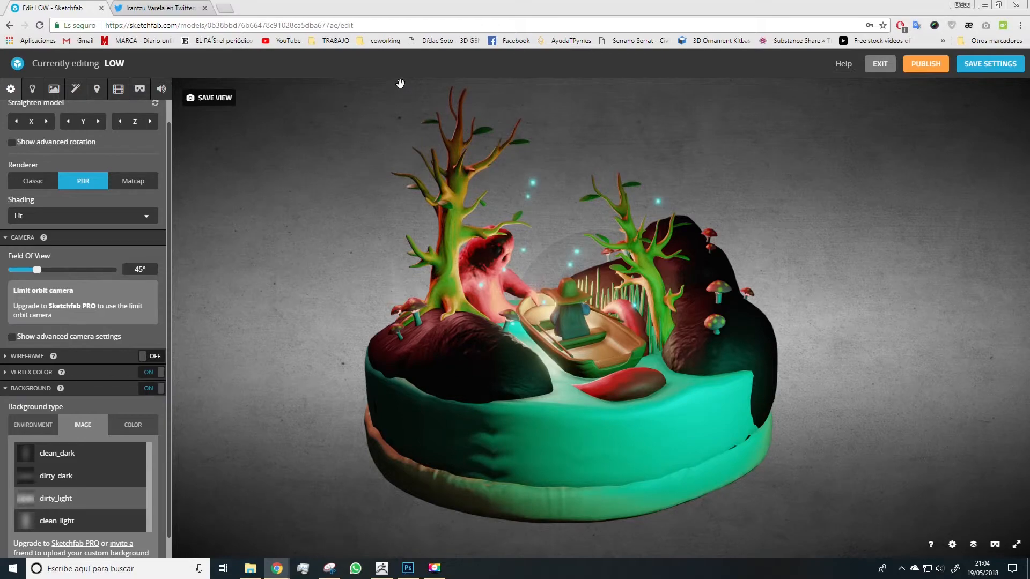
View the Sketchfab PRO plans and pricing in a separate browser tab and return to the model editor.
{"action": "right_click", "coordinate": [81, 545]}
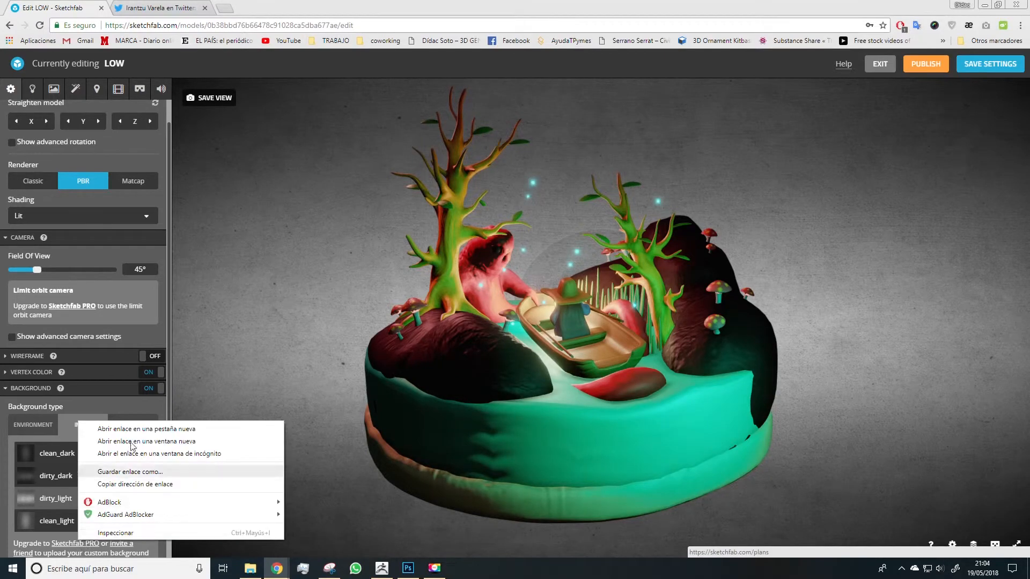
{"action": "key", "text": "Escape"}
{"action": "left_click", "coordinate": [156, 7]}
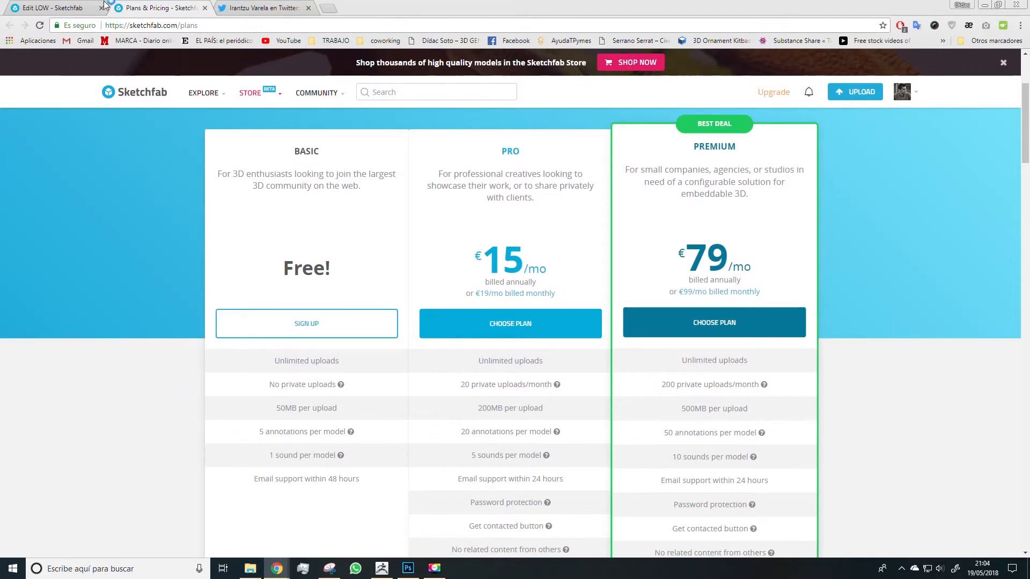
{"action": "left_click", "coordinate": [104, 4]}
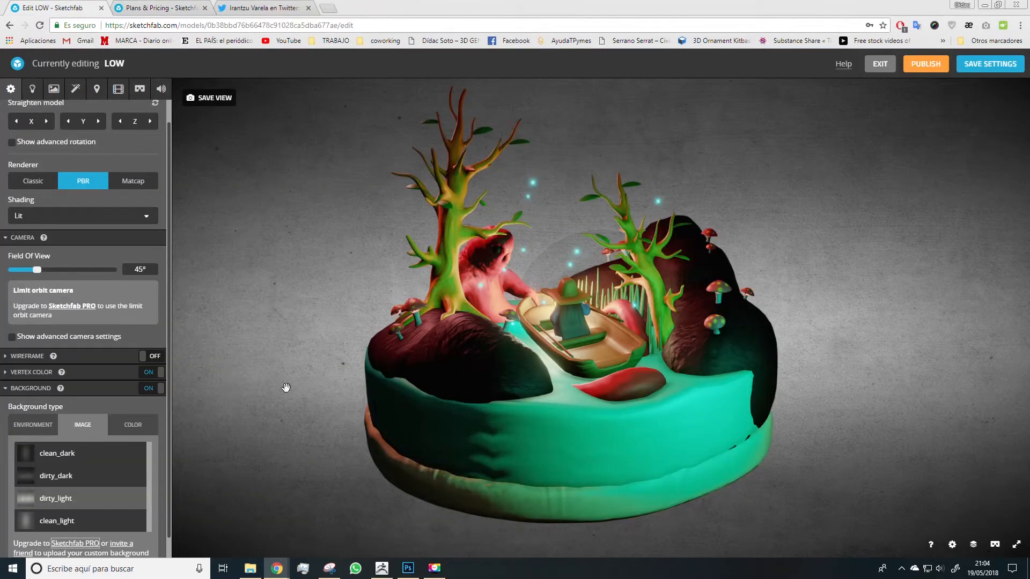
{"action": "left_click_drag", "start_coordinate": [370, 233], "coordinate": [299, 293]}
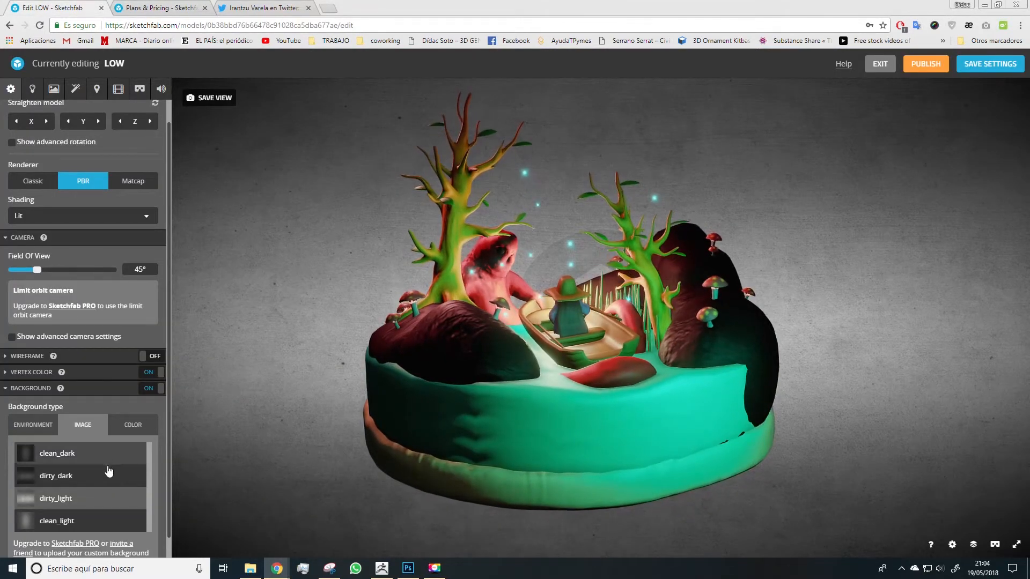
Try the dirty_dark background image, and change the background to a solid near-black green colour.
{"action": "left_click", "coordinate": [60, 476]}
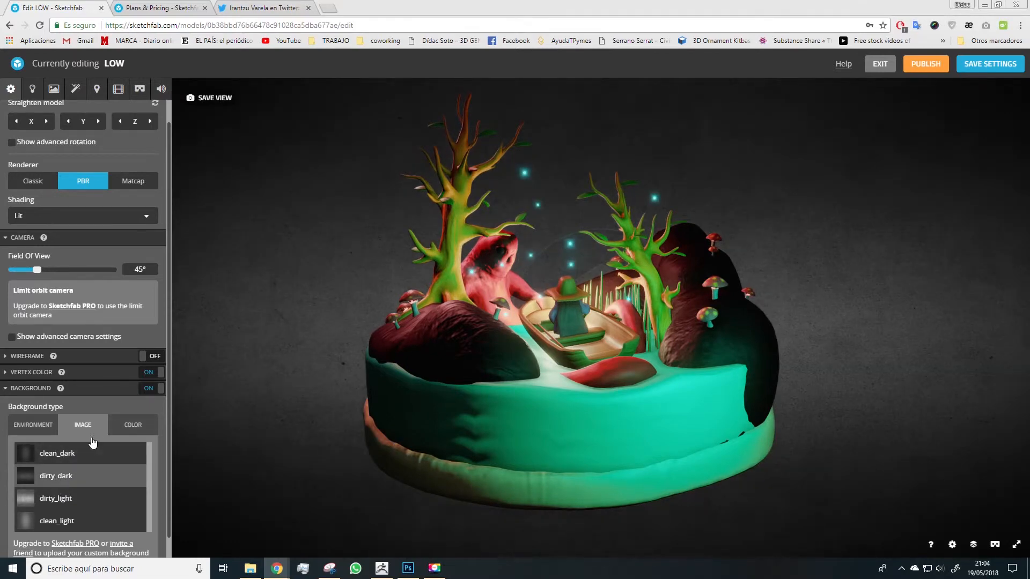
{"action": "left_click", "coordinate": [137, 429]}
{"action": "left_click_drag", "start_coordinate": [91, 493], "coordinate": [147, 554]}
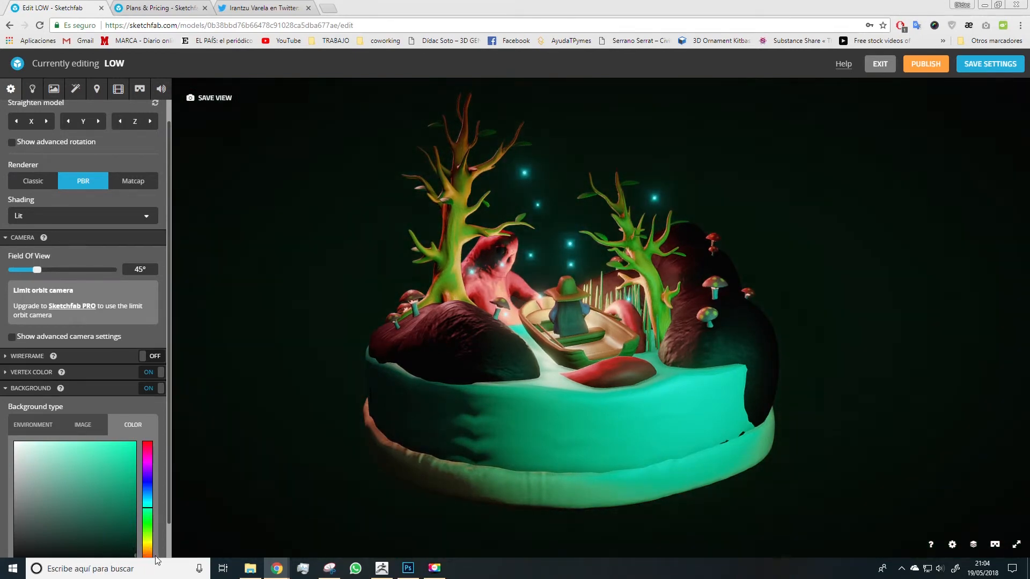
Frame the whole diorama slightly from above and save this view as the model's starting view.
{"action": "right_click_drag", "start_coordinate": [343, 314], "coordinate": [335, 323]}
{"action": "mouse_move", "coordinate": [871, 393]}
{"action": "left_mouse_down"}
{"action": "mouse_move", "coordinate": [880, 397]}
{"action": "mouse_move", "coordinate": [873, 389]}
{"action": "left_mouse_up"}
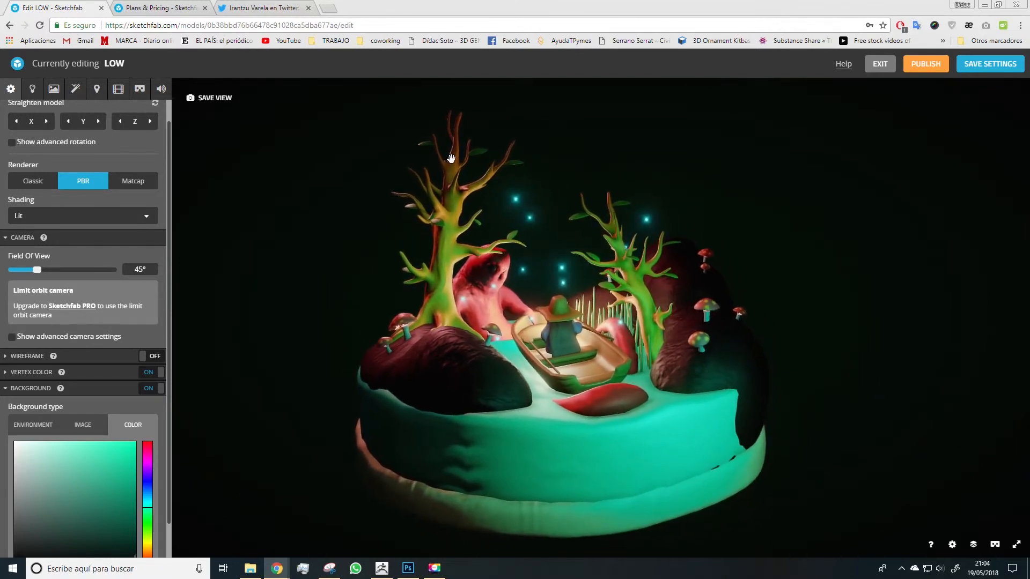
{"action": "left_click", "coordinate": [209, 97]}
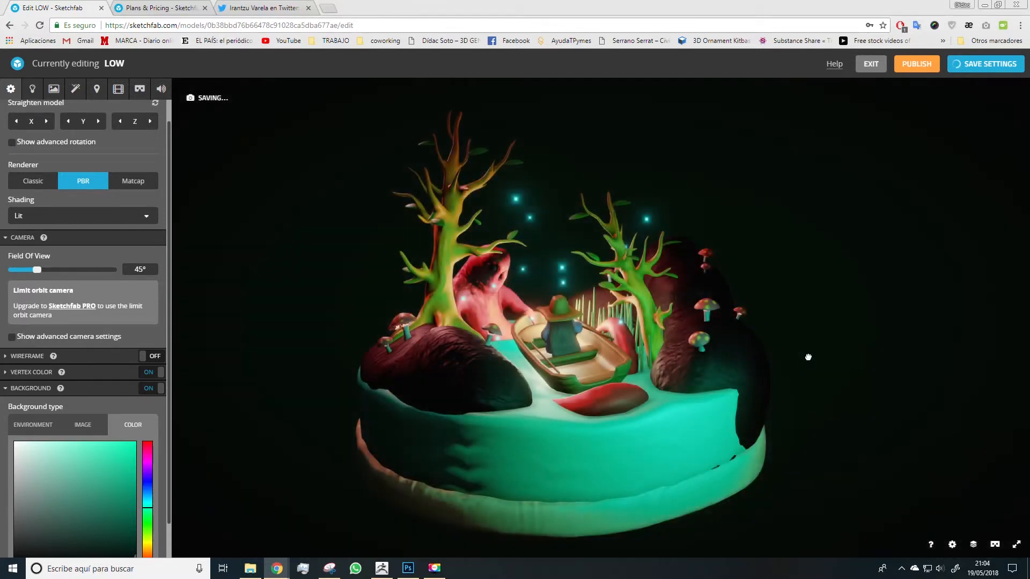
Save the model's 3D settings and exit the editor to its model page.
{"action": "left_click_drag", "start_coordinate": [807, 356], "coordinate": [821, 352]}
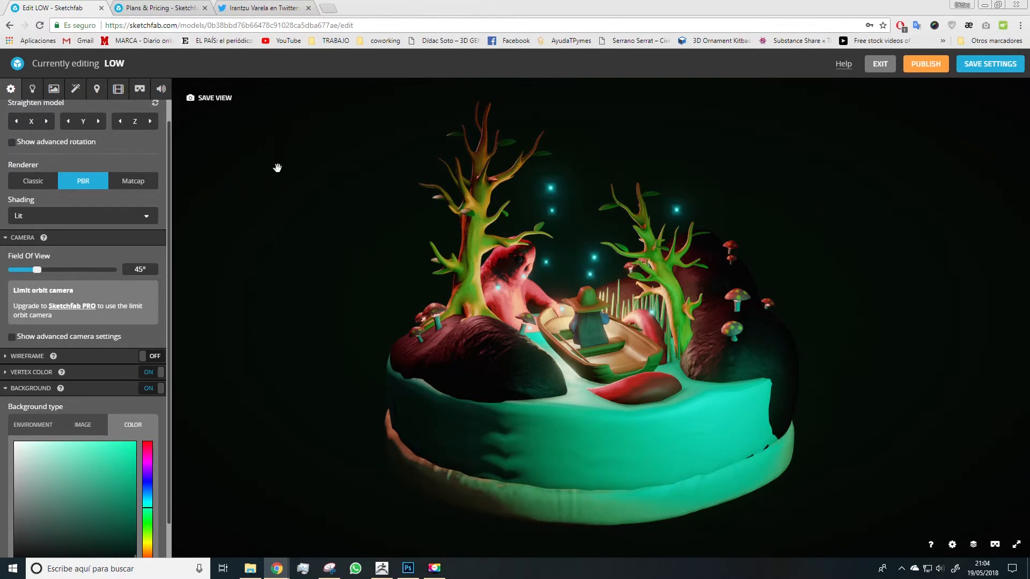
{"action": "left_click", "coordinate": [986, 66]}
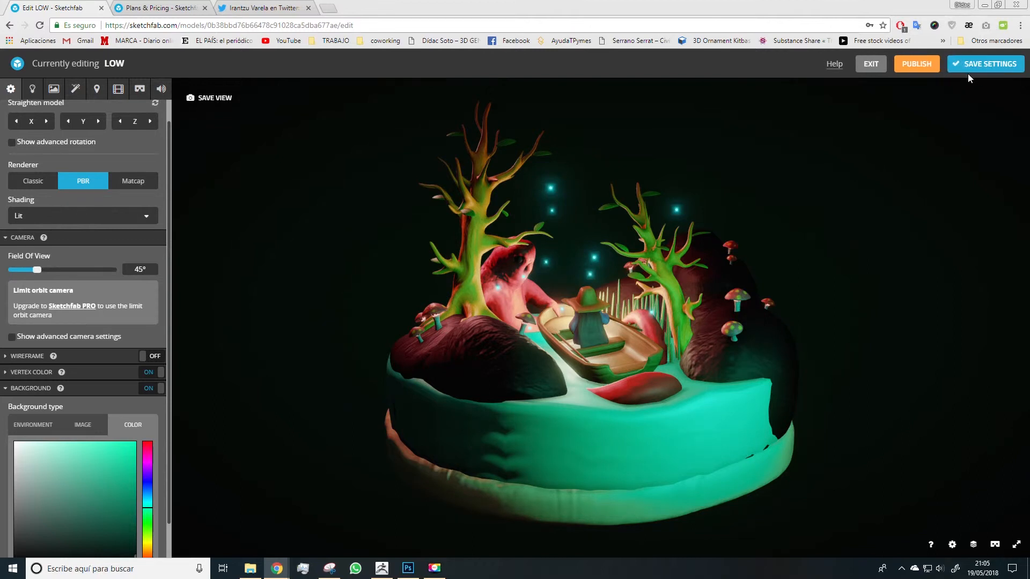
{"action": "left_click", "coordinate": [880, 67]}
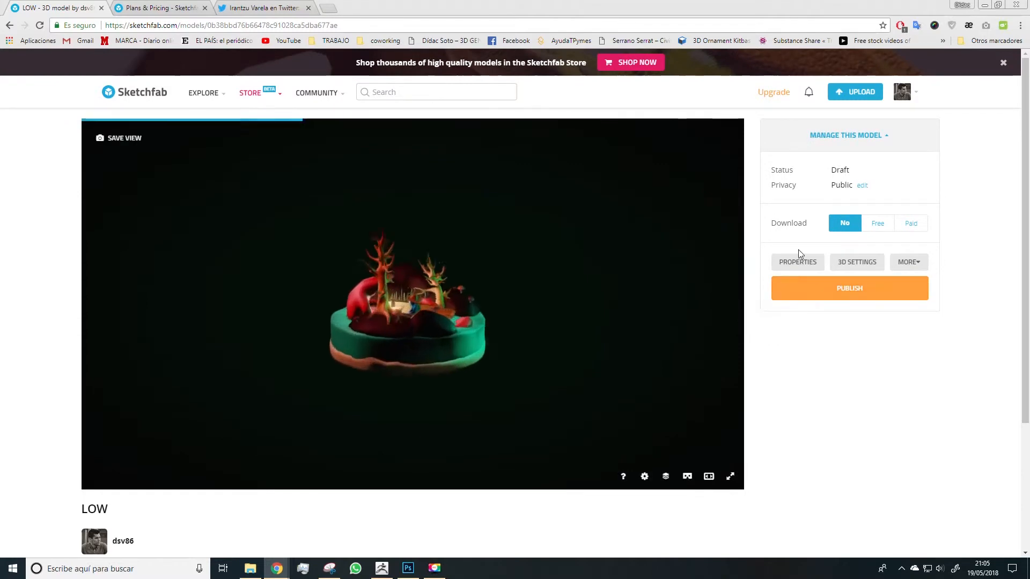
Review the name, description, category and tag fields in the model properties and close them without saving.
{"action": "left_click", "coordinate": [799, 263]}
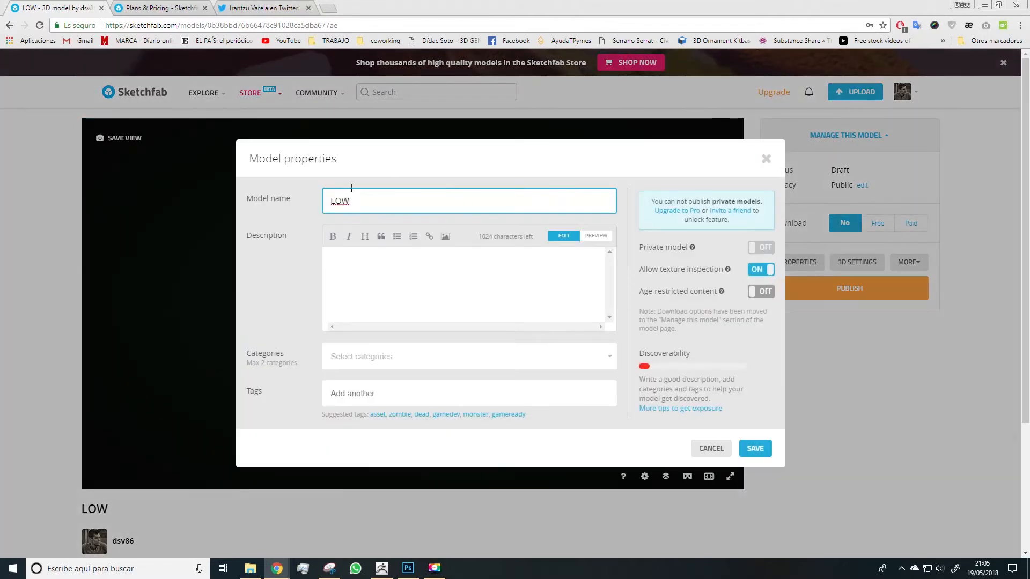
{"action": "double_click", "coordinate": [340, 201]}
{"action": "left_click", "coordinate": [347, 271]}
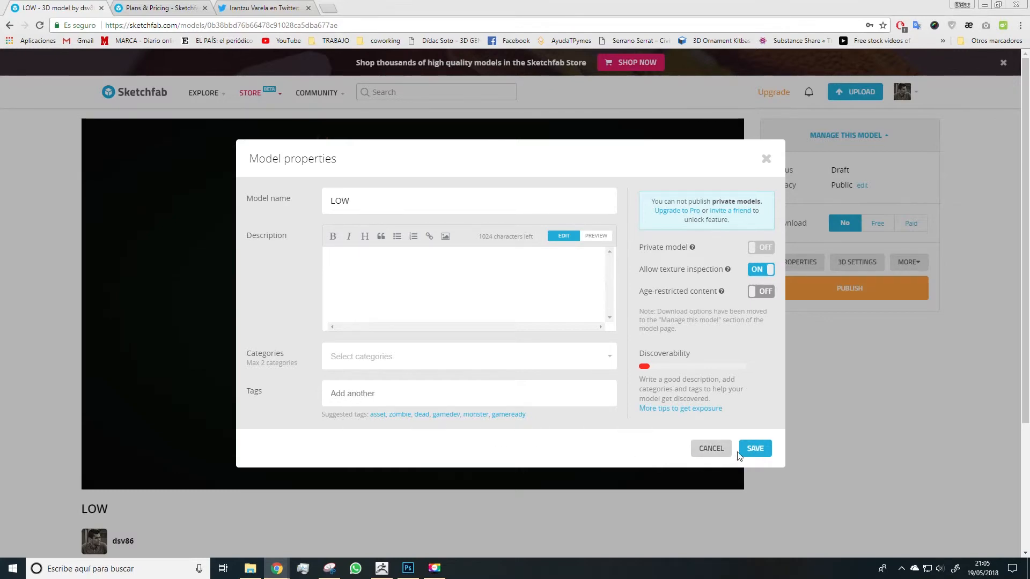
{"action": "left_click", "coordinate": [717, 450]}
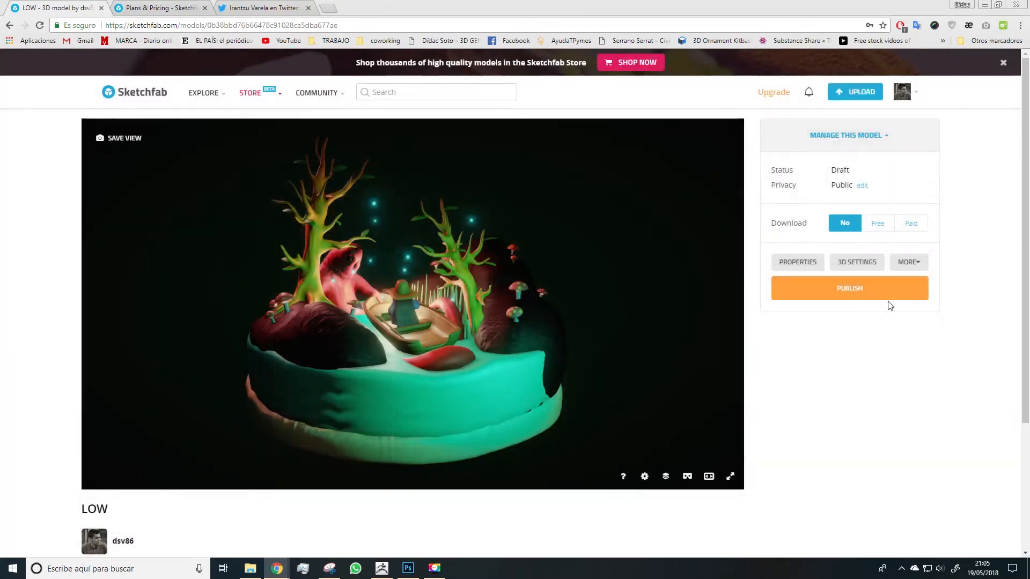
Examine the TEST version of the diorama full screen, closing in on the boat, lantern and green creature.
{"action": "left_click", "coordinate": [729, 478]}
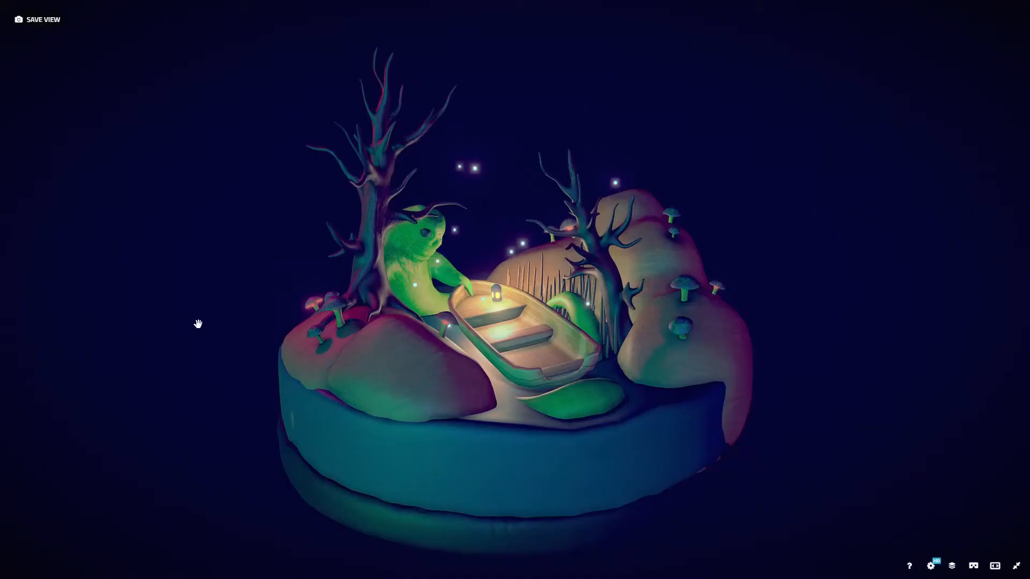
{"action": "left_click_drag", "start_coordinate": [188, 322], "coordinate": [167, 341]}
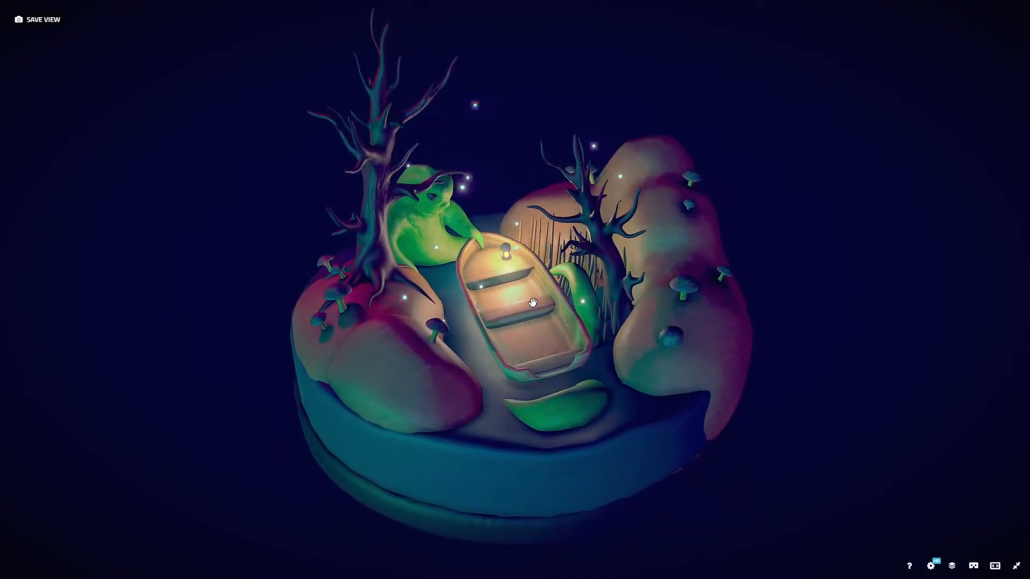
{"action": "left_click_drag", "start_coordinate": [861, 287], "coordinate": [788, 341]}
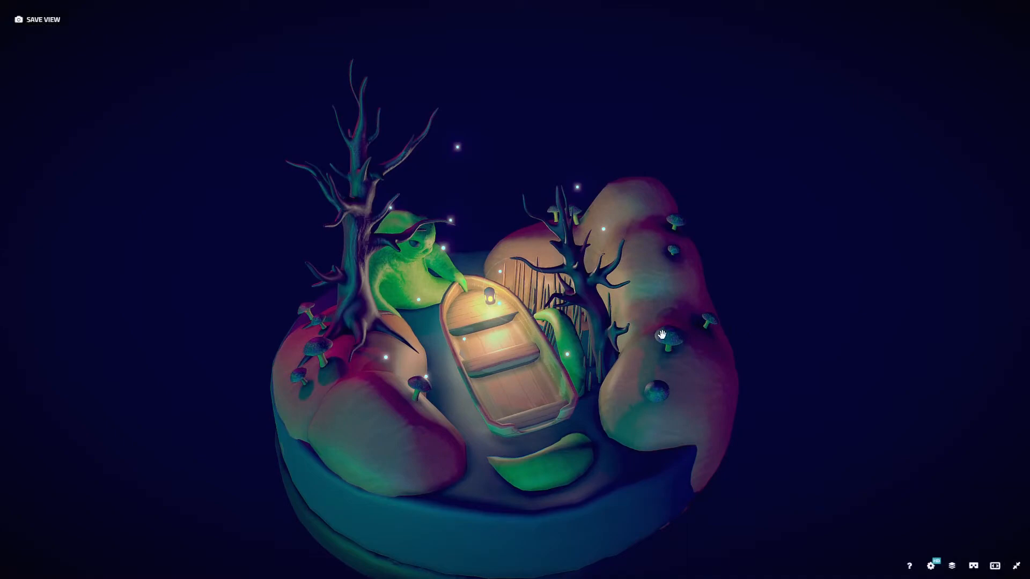
{"action": "left_click_drag", "start_coordinate": [706, 343], "coordinate": [644, 343]}
{"action": "scroll", "coordinate": [470, 341], "scroll_direction": "up", "scroll_amount": 5}
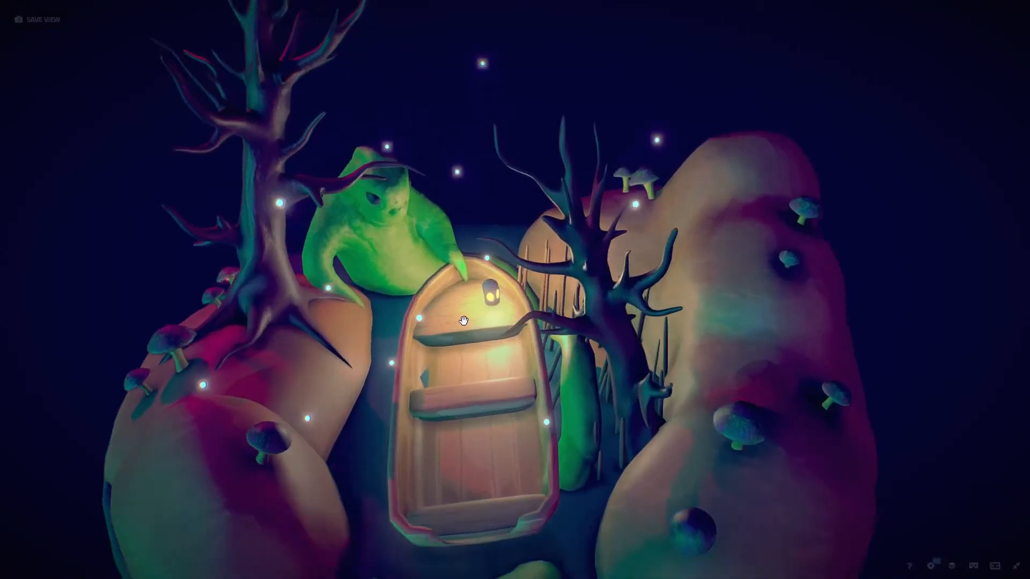
{"action": "left_click_drag", "start_coordinate": [470, 340], "coordinate": [409, 314]}
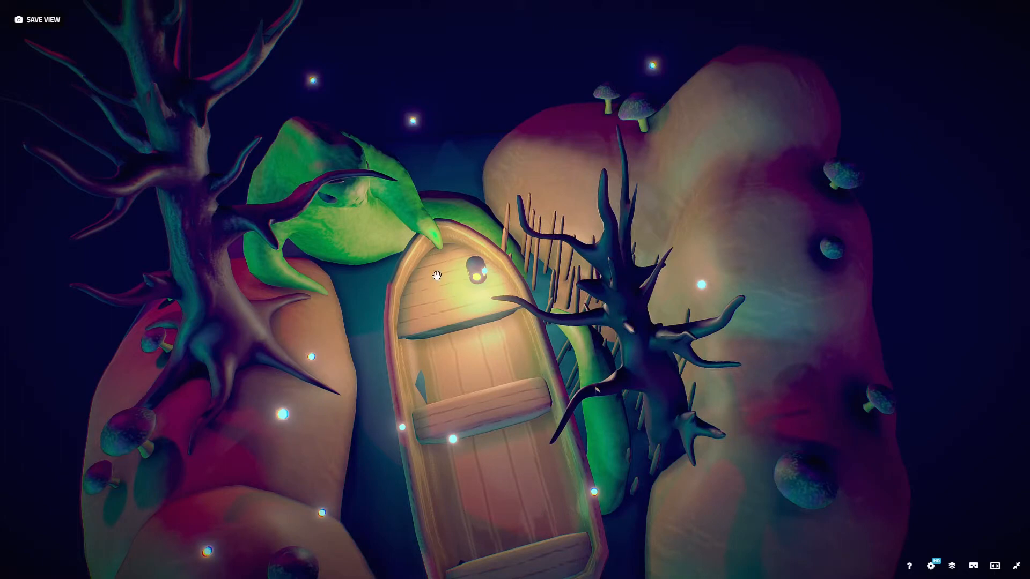
{"action": "left_click_drag", "start_coordinate": [467, 366], "coordinate": [496, 324]}
{"action": "right_click_drag", "start_coordinate": [483, 322], "coordinate": [490, 418]}
{"action": "scroll", "coordinate": [461, 403], "scroll_direction": "up", "scroll_amount": 4}
{"action": "left_click_drag", "start_coordinate": [274, 410], "coordinate": [188, 352]}
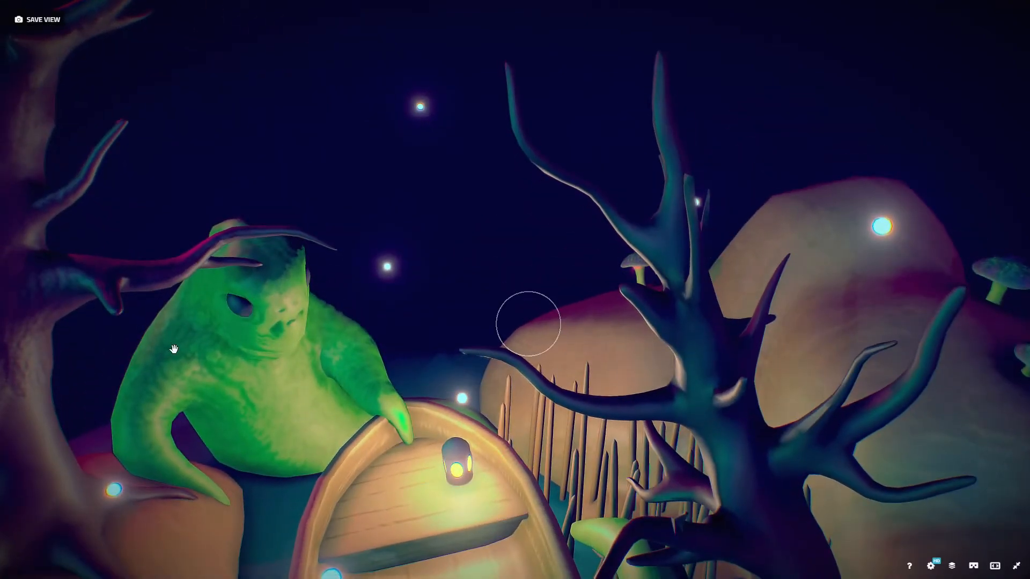
{"action": "left_click_drag", "start_coordinate": [182, 356], "coordinate": [339, 343]}
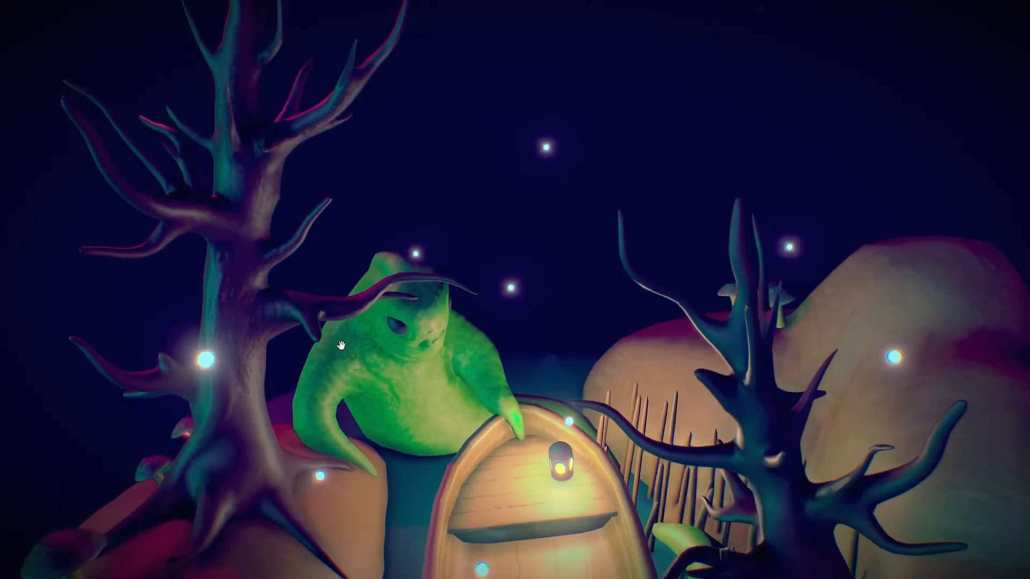
Examine the whole TEST diorama from farther away and different angles, and leave full screen.
{"action": "scroll", "coordinate": [434, 377], "scroll_direction": "down", "scroll_amount": 3}
{"action": "right_click_drag", "start_coordinate": [512, 427], "coordinate": [462, 375]}
{"action": "left_click_drag", "start_coordinate": [462, 375], "coordinate": [490, 378]}
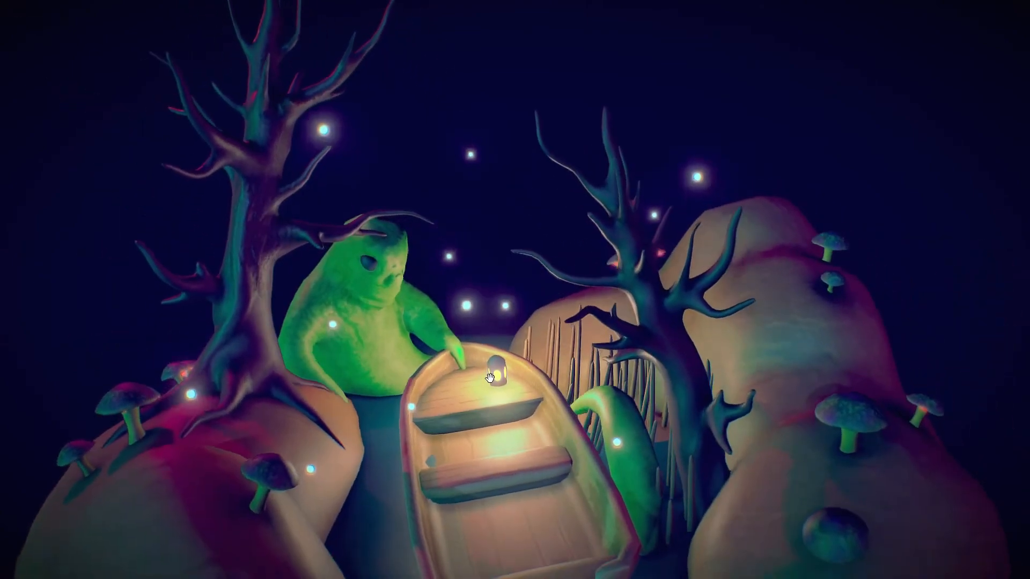
{"action": "scroll", "coordinate": [490, 377], "scroll_direction": "down", "scroll_amount": 5}
{"action": "left_click_drag", "start_coordinate": [478, 300], "coordinate": [498, 309]}
{"action": "left_click_drag", "start_coordinate": [472, 244], "coordinate": [508, 386]}
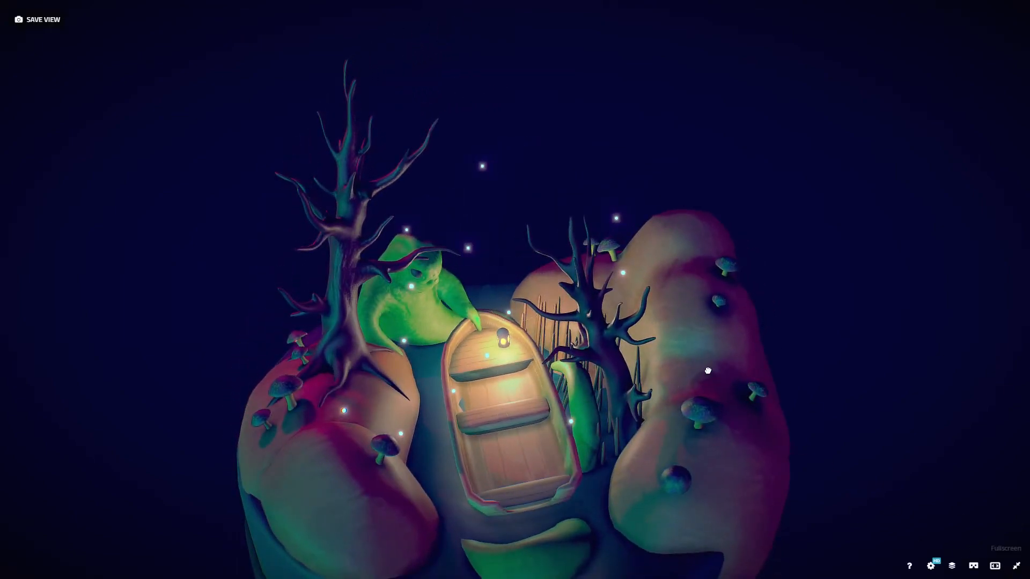
{"action": "left_click_drag", "start_coordinate": [812, 456], "coordinate": [802, 397]}
{"action": "scroll", "coordinate": [802, 398], "scroll_direction": "down", "scroll_amount": 3}
{"action": "left_click", "coordinate": [1018, 569]}
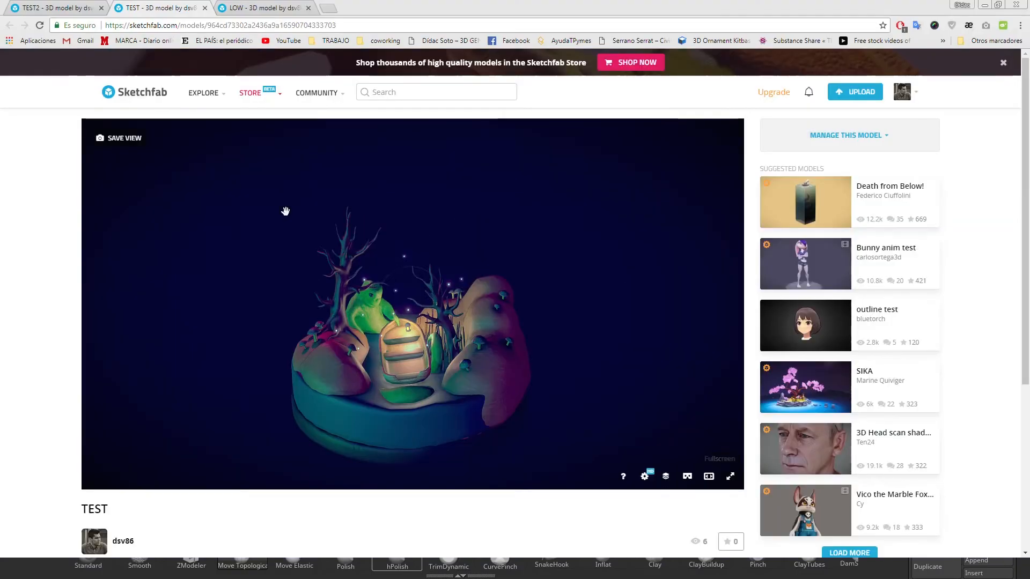
Compare the brightly lit LOW draft with the dark green-lit version, inspecting both full screen from several angles.
{"action": "left_click", "coordinate": [263, 8]}
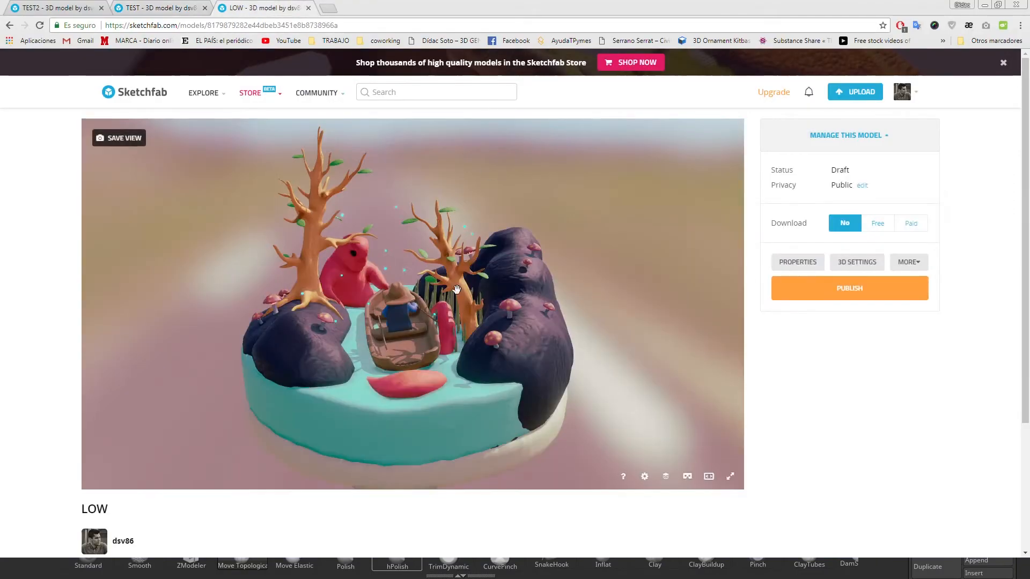
{"action": "left_click", "coordinate": [730, 477]}
{"action": "scroll", "coordinate": [447, 321], "scroll_direction": "up", "scroll_amount": 5}
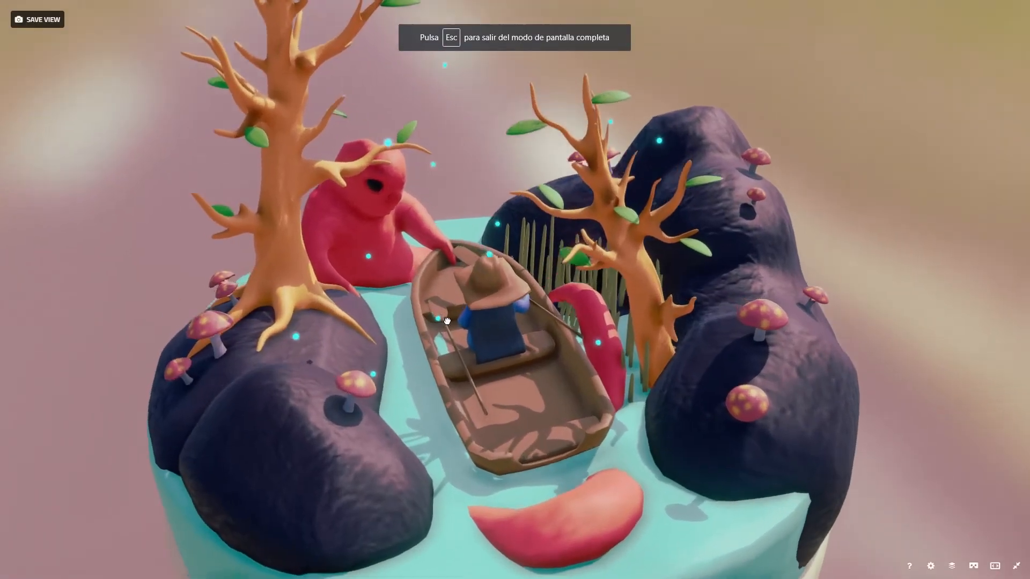
{"action": "scroll", "coordinate": [448, 321], "scroll_direction": "down", "scroll_amount": 5}
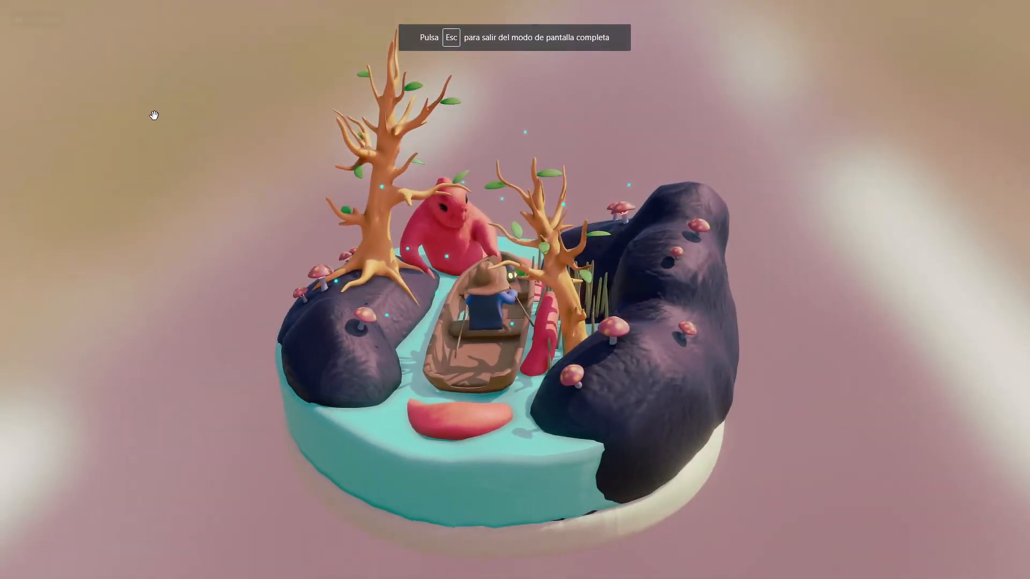
{"action": "left_click_drag", "start_coordinate": [154, 116], "coordinate": [832, 177]}
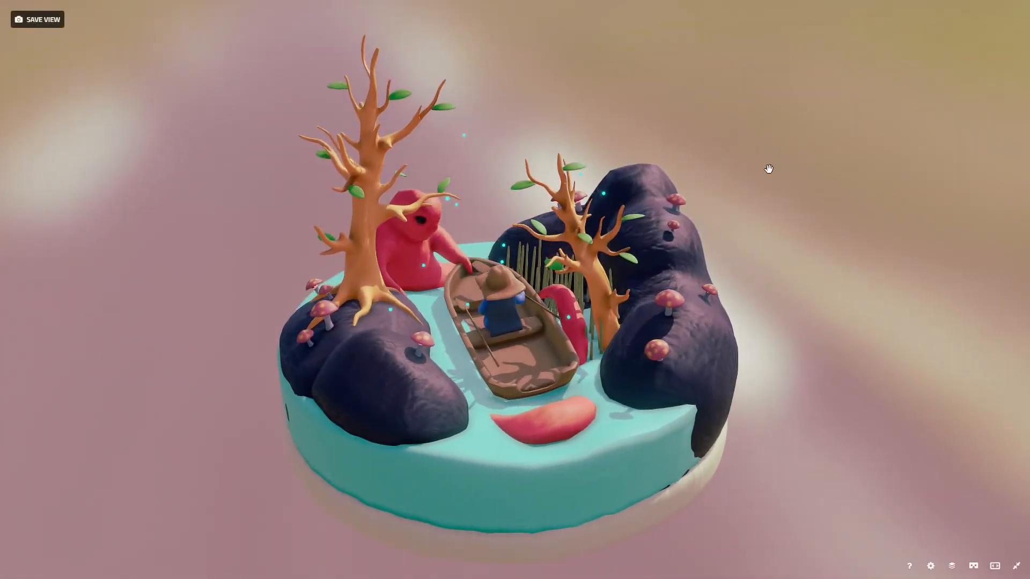
{"action": "scroll", "coordinate": [368, 267], "scroll_direction": "up", "scroll_amount": 4}
{"action": "mouse_move", "coordinate": [370, 271]}
{"action": "left_mouse_down"}
{"action": "mouse_move", "coordinate": [500, 287]}
{"action": "mouse_move", "coordinate": [437, 308]}
{"action": "left_mouse_up"}
{"action": "scroll", "coordinate": [440, 312], "scroll_direction": "down", "scroll_amount": 3}
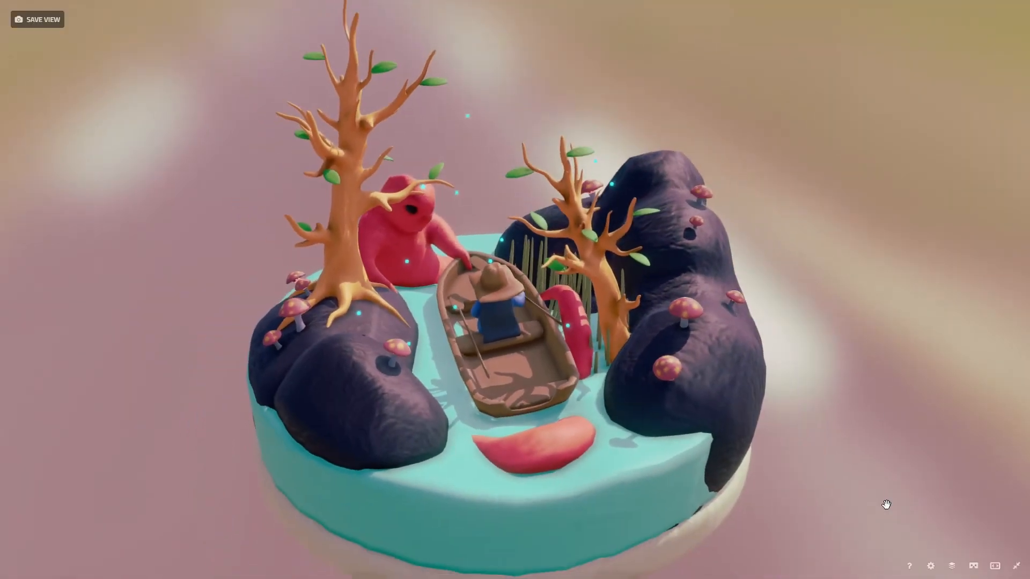
{"action": "left_click", "coordinate": [1021, 572]}
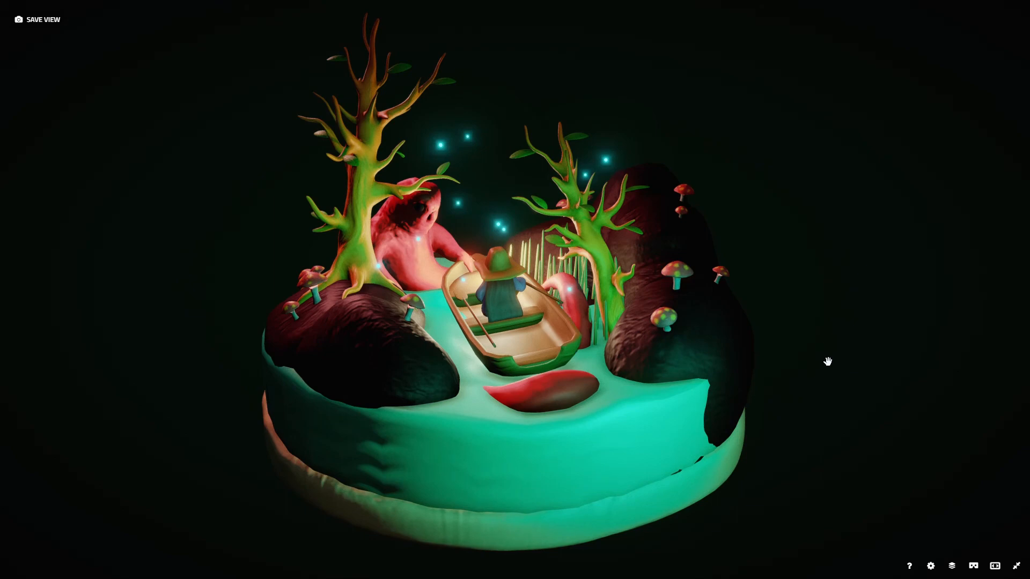
{"action": "left_click_drag", "start_coordinate": [828, 363], "coordinate": [837, 356]}
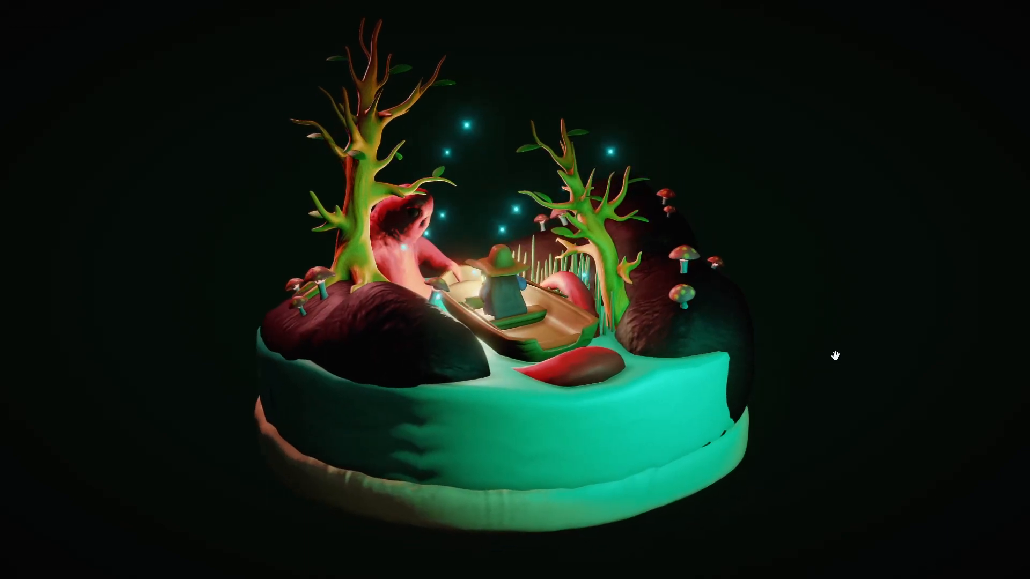